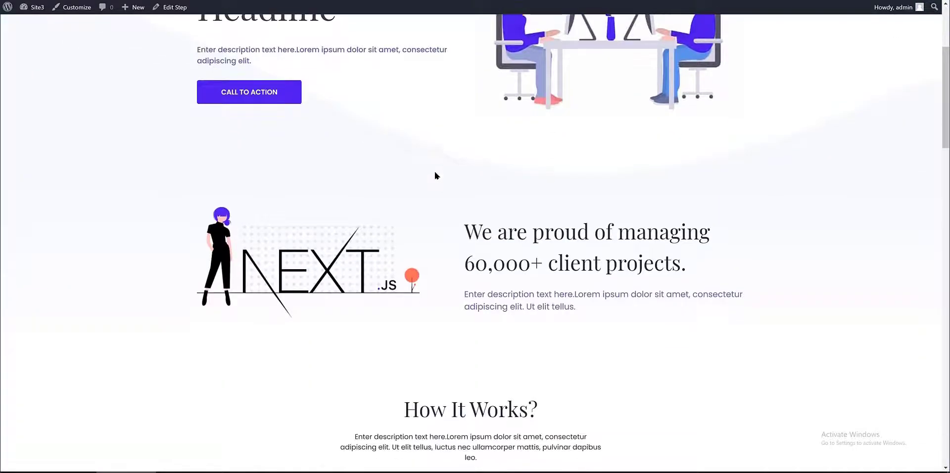
- Examine the sample landing page, from the call-to-action area through the client projects and How It Works sections
scroll(436, 176, down, 4)
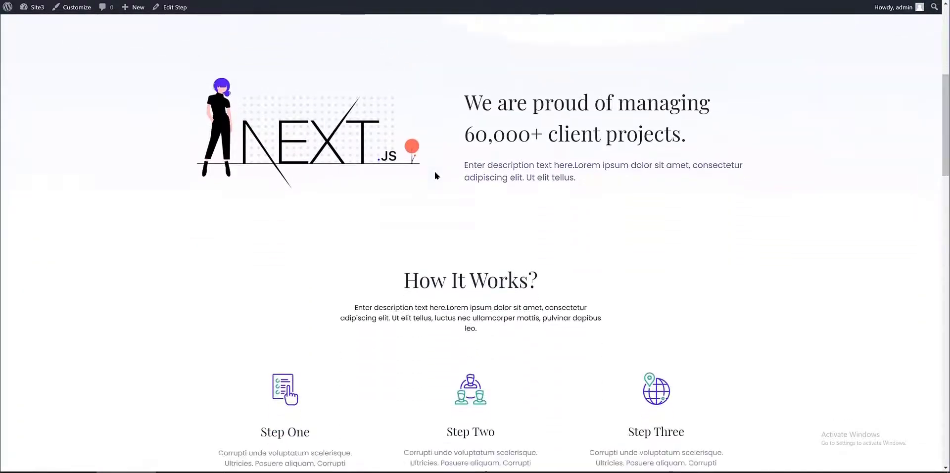
scroll(436, 176, down, 1)
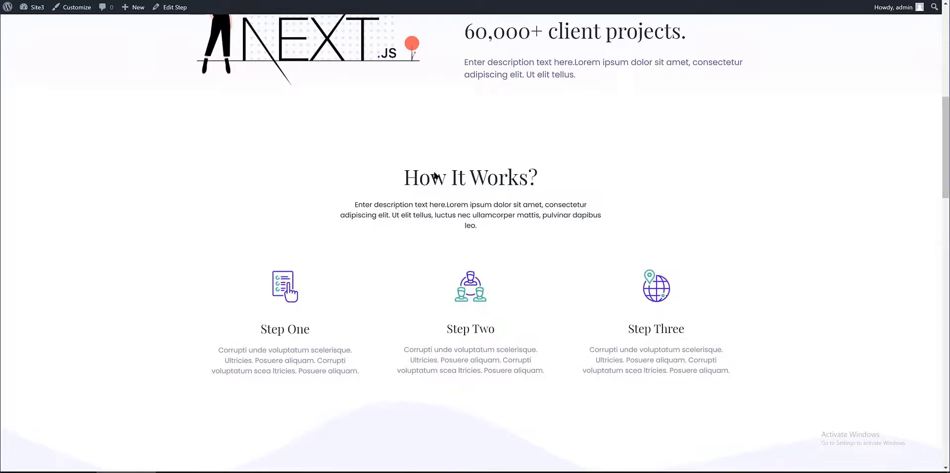
scroll(435, 176, up, 1)
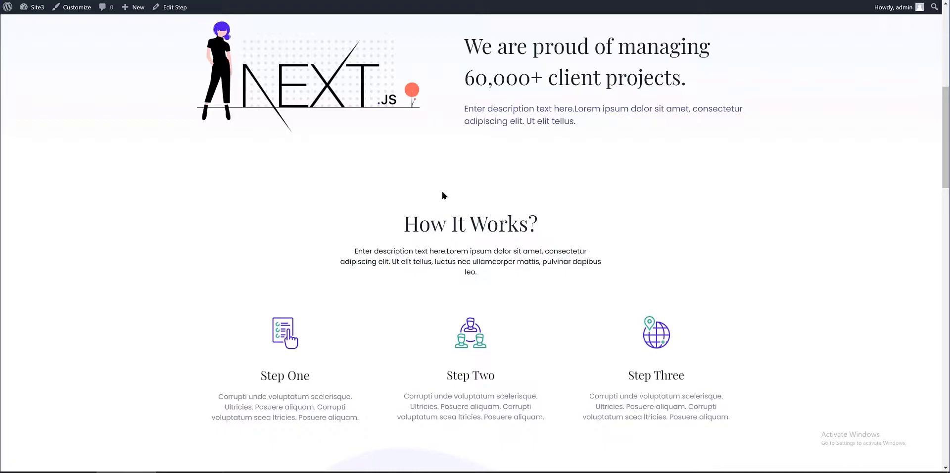
scroll(454, 199, up, 6)
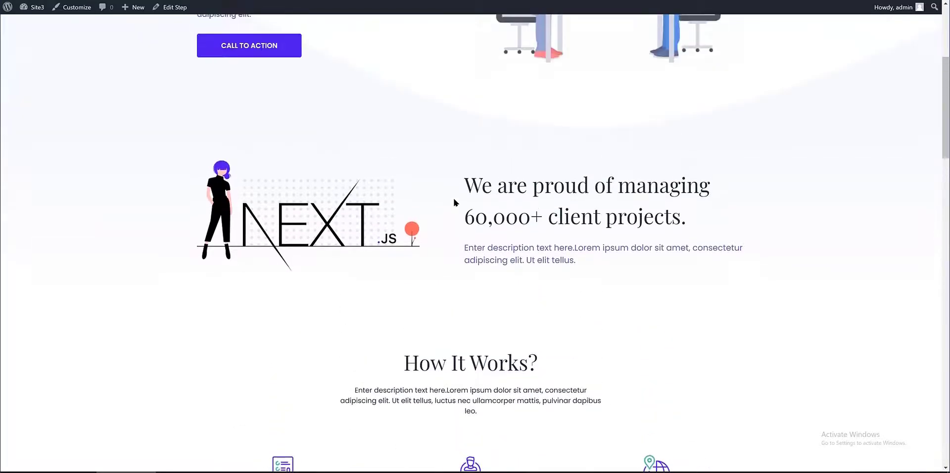
scroll(456, 202, up, 2)
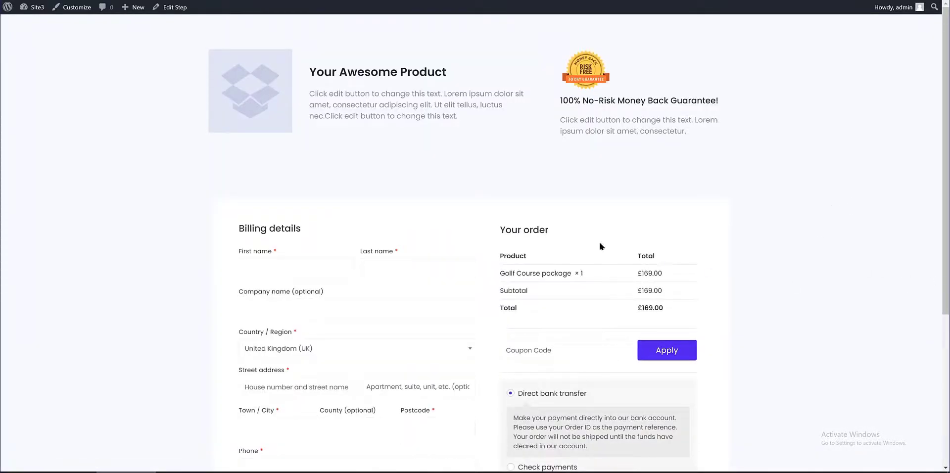
- Examine the sample funnel's checkout page with its billing and order sections, plus the thank-you page
scroll(435, 192, down, 4)
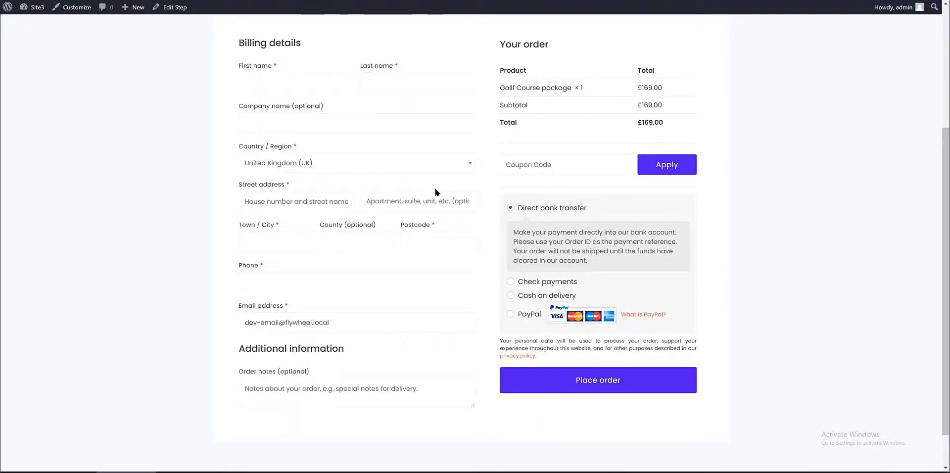
scroll(436, 192, down, 1)
scroll(434, 188, up, 5)
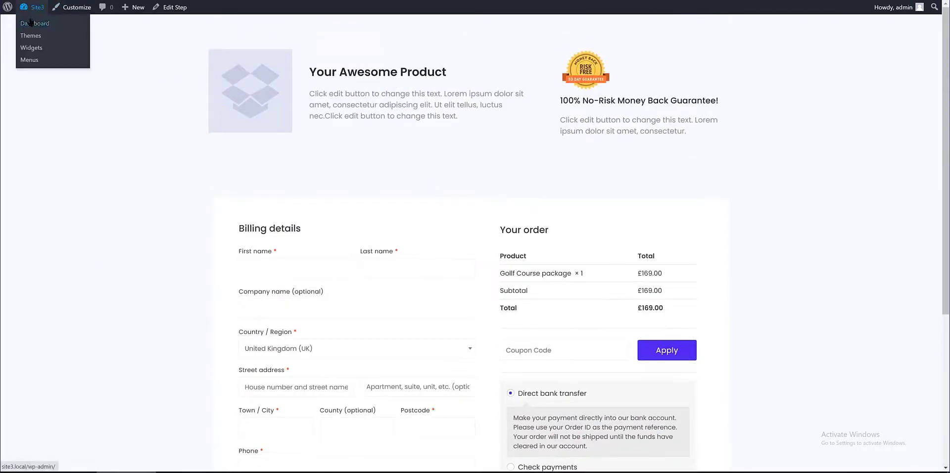
click(32, 24)
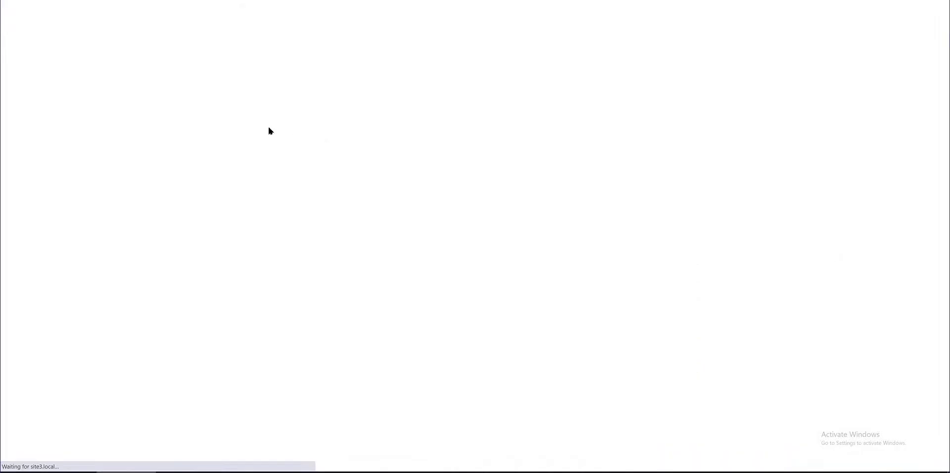
scroll(117, 126, down, 5)
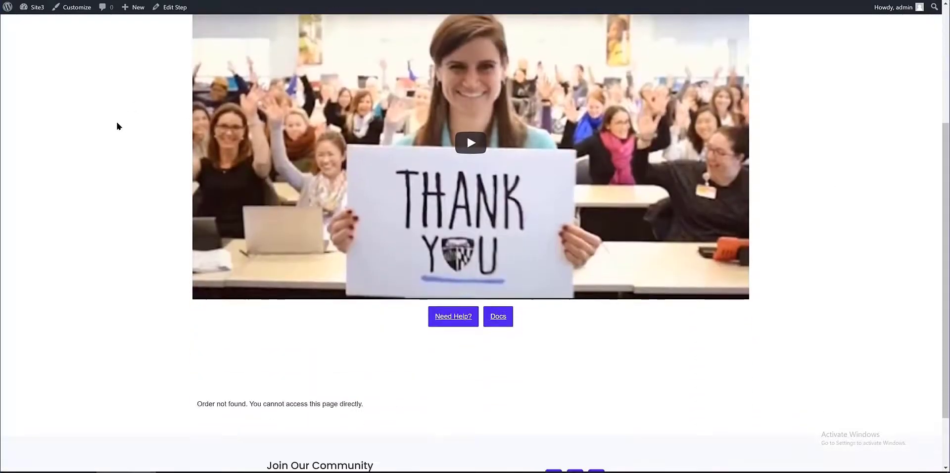
scroll(117, 127, up, 5)
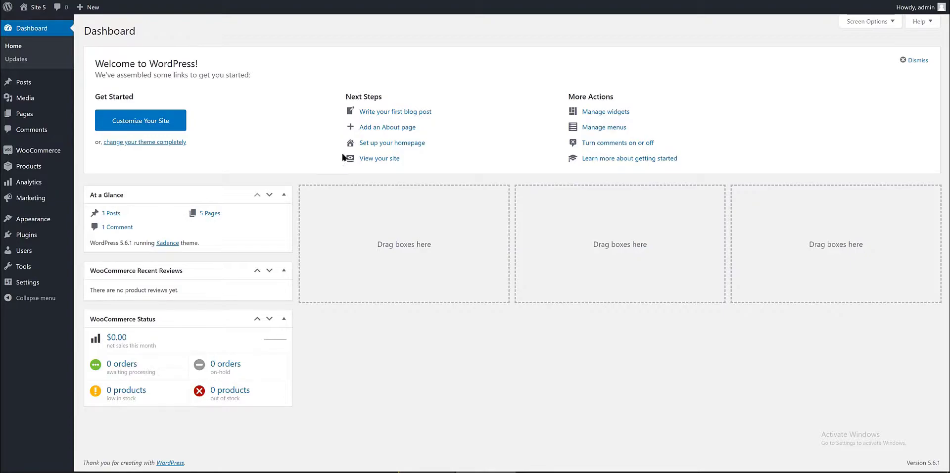
- View the installed themes of Site 5 to check which theme is active
mouse_move(33, 219)
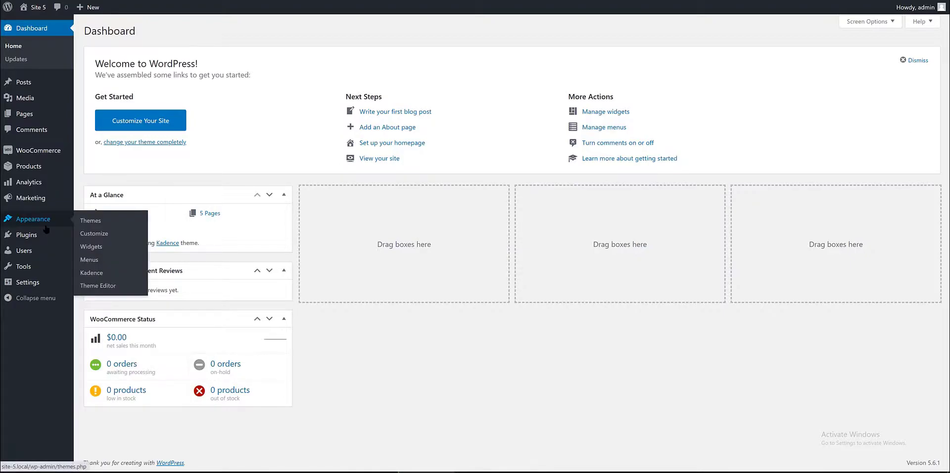
click(87, 220)
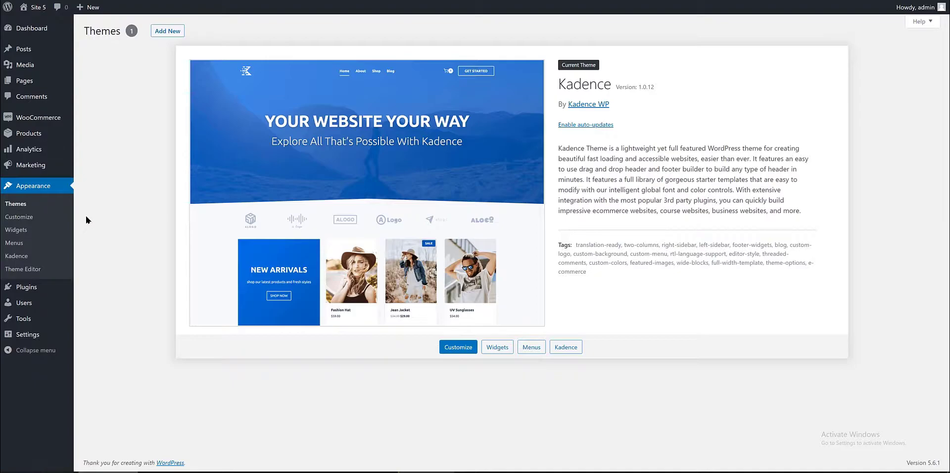
- Find the Block Navigation plugin in the plugin directory, then install and activate it
mouse_move(9, 288)
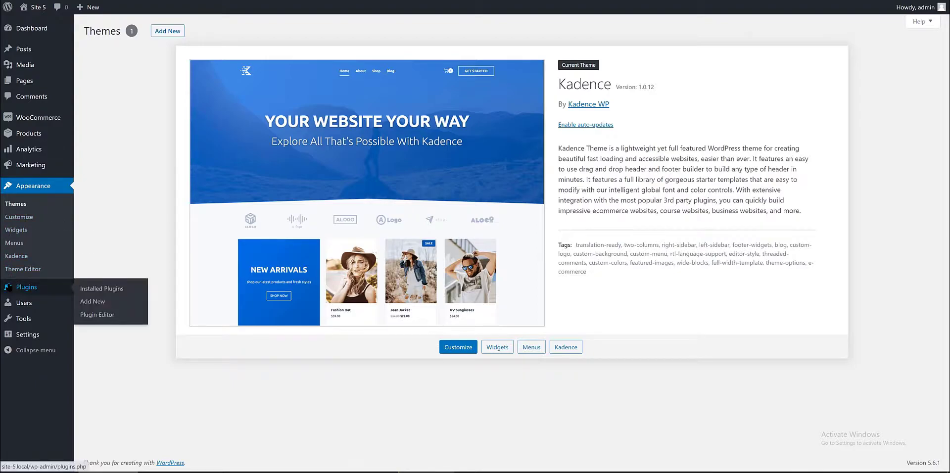
click(97, 304)
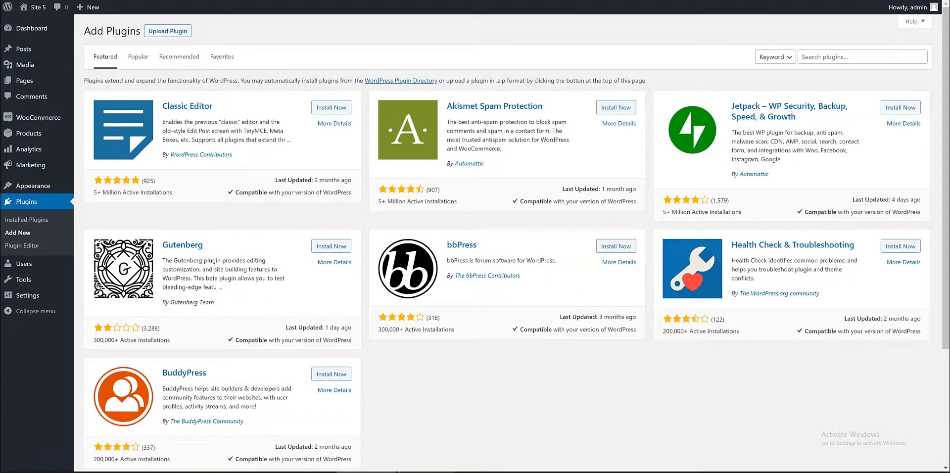
click(818, 58)
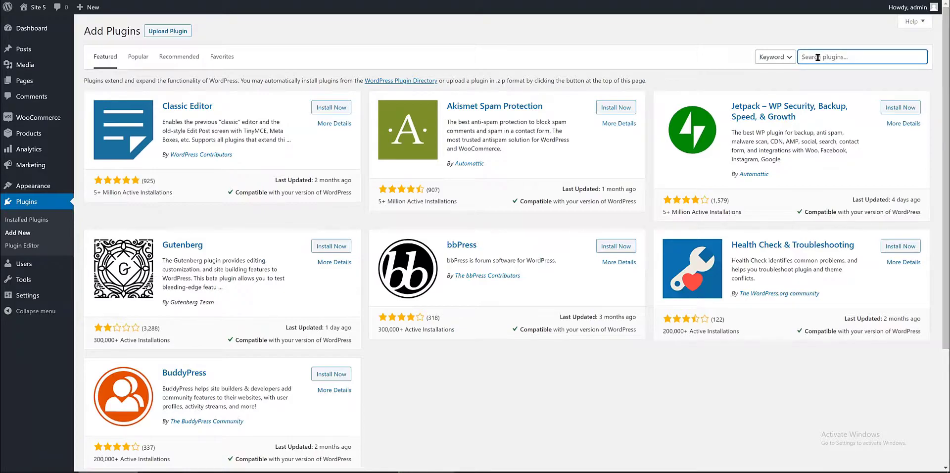
text(Block Navigation)
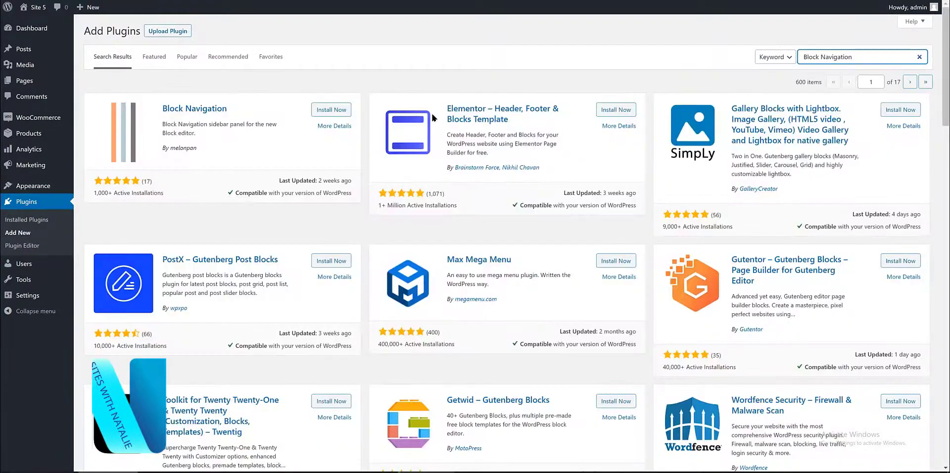
click(339, 112)
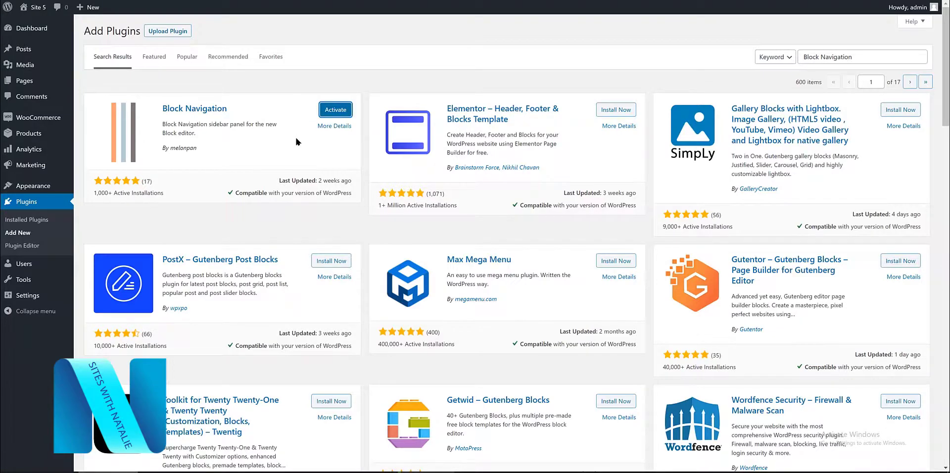
click(336, 112)
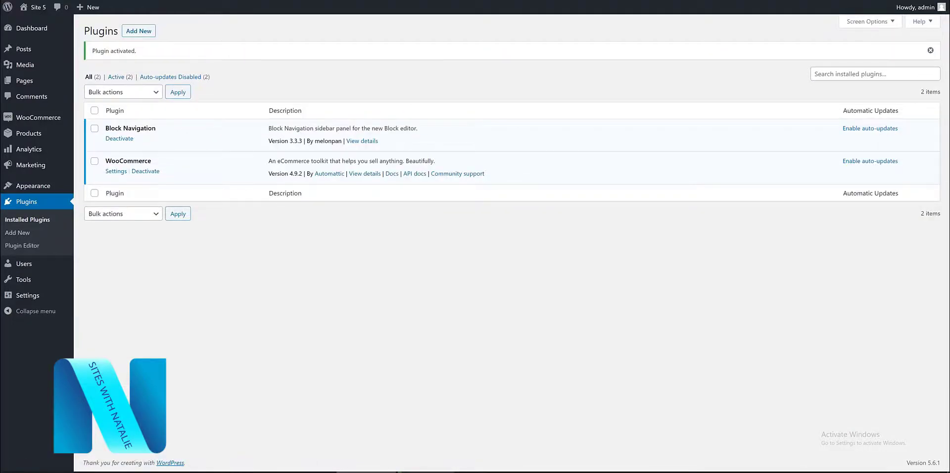
- Search the plugin directory for Ultimate Addons for Gutenberg and install the Brainstorm Force plugin
click(138, 32)
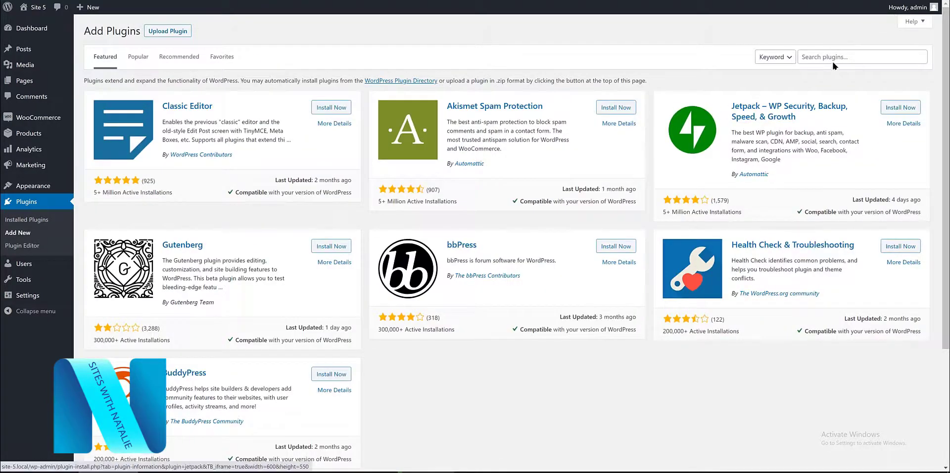
click(832, 57)
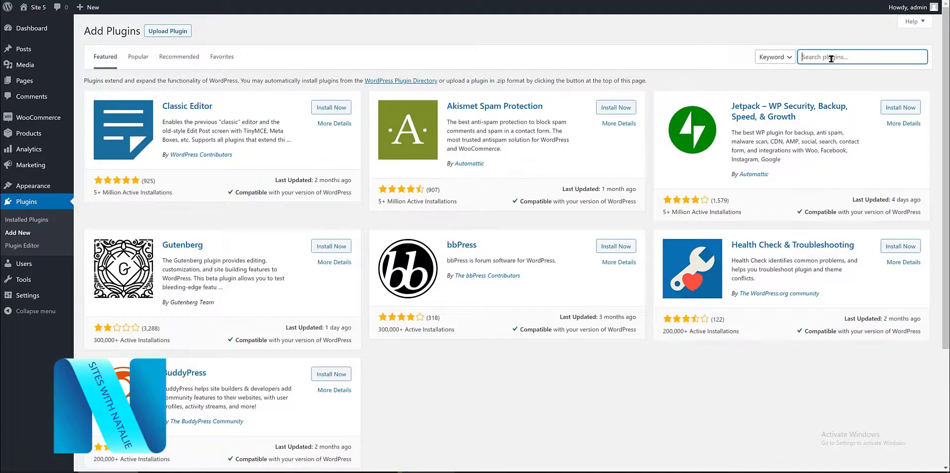
text(Ultimate Addons for Gutenberg)
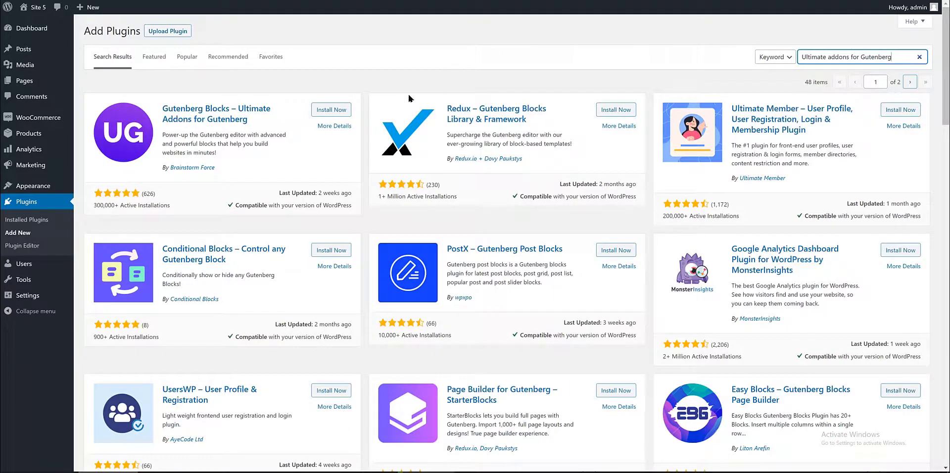
click(342, 110)
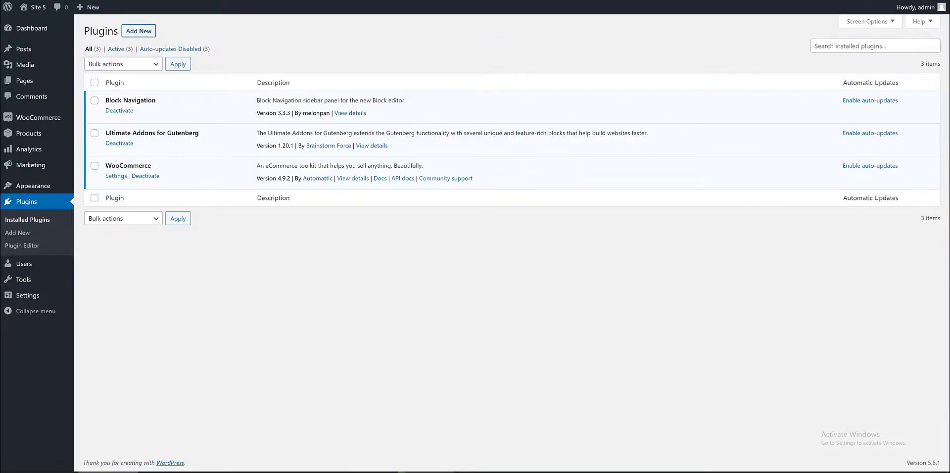
- Search the plugin directory for Cartflows, then install and activate Funnel Builder by CartFlows
click(139, 31)
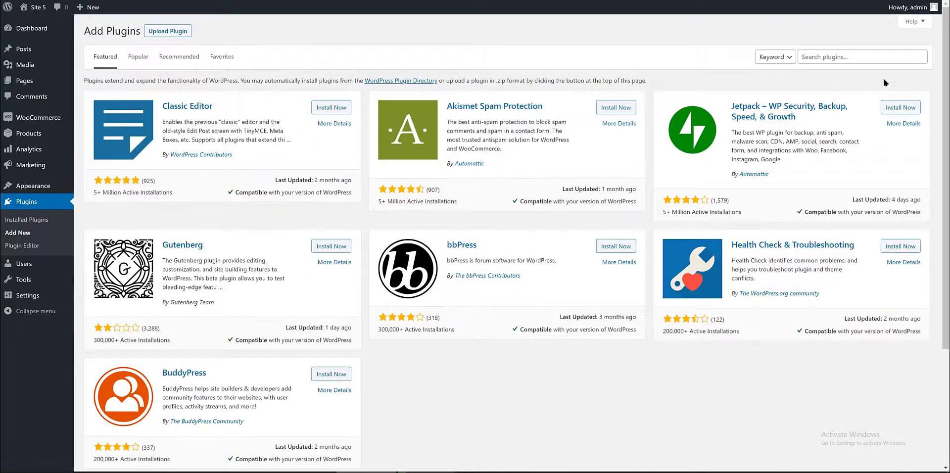
click(826, 58)
text(Cartflows)
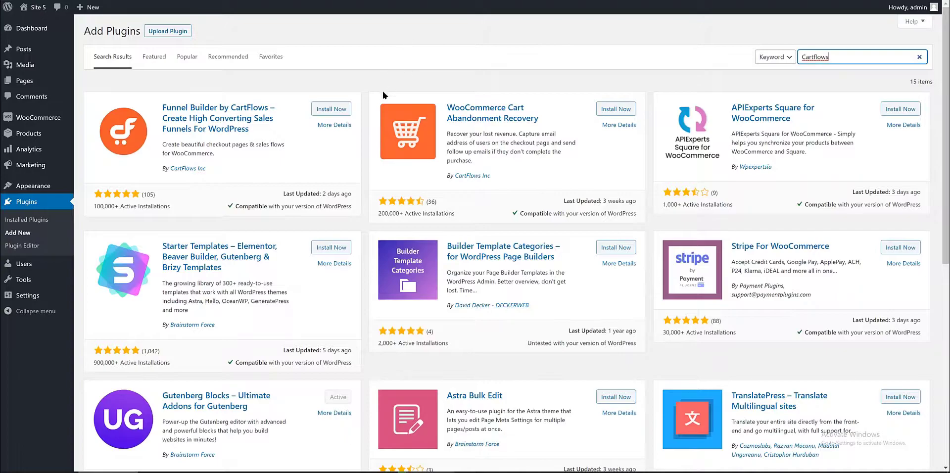
click(336, 110)
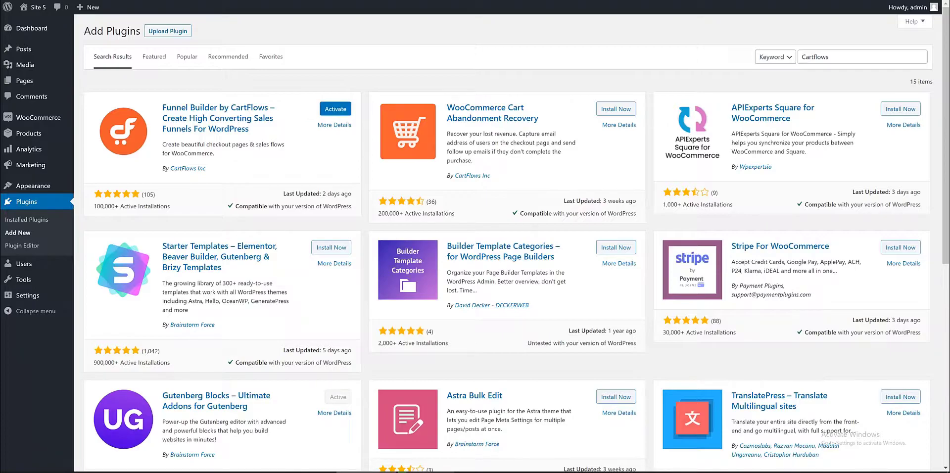
click(340, 110)
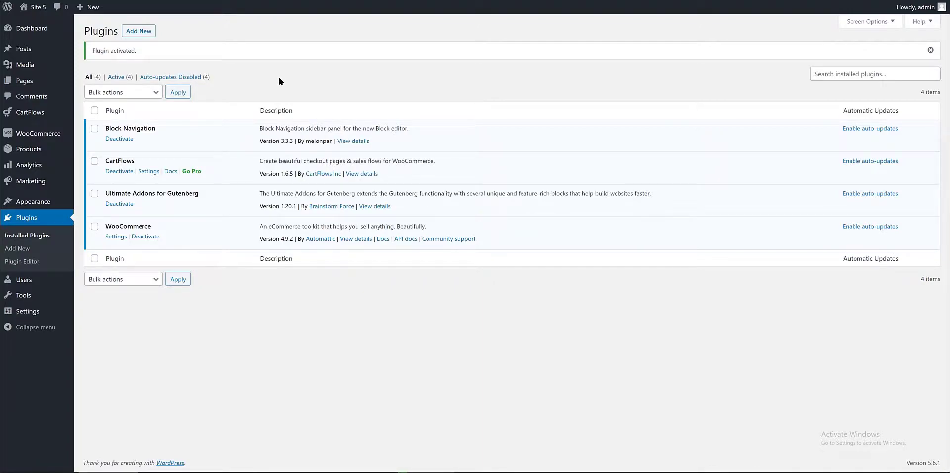
- View the Smartwatch HBF Black product page from the product list and examine its images, description and related products
mouse_move(50, 151)
click(99, 151)
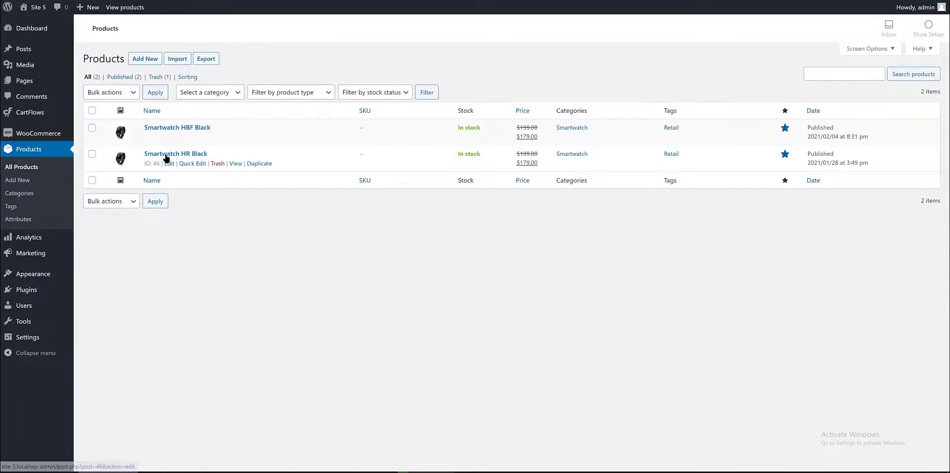
click(236, 138)
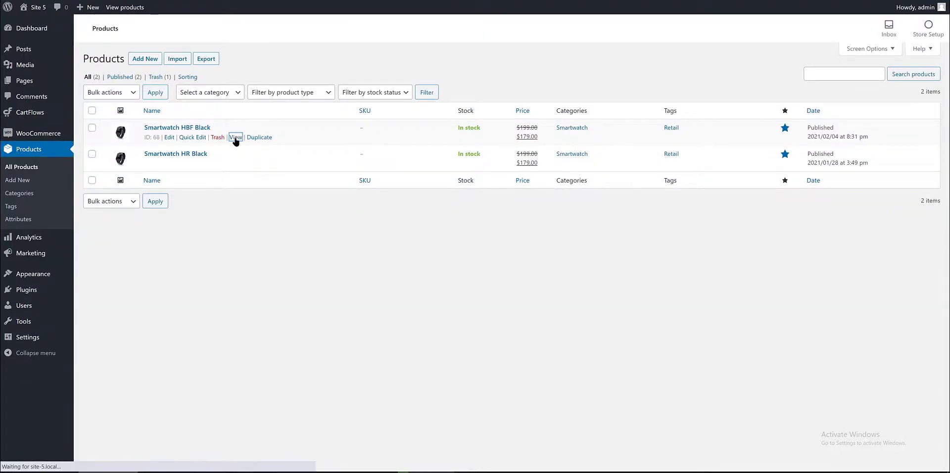
scroll(243, 151, down, 3)
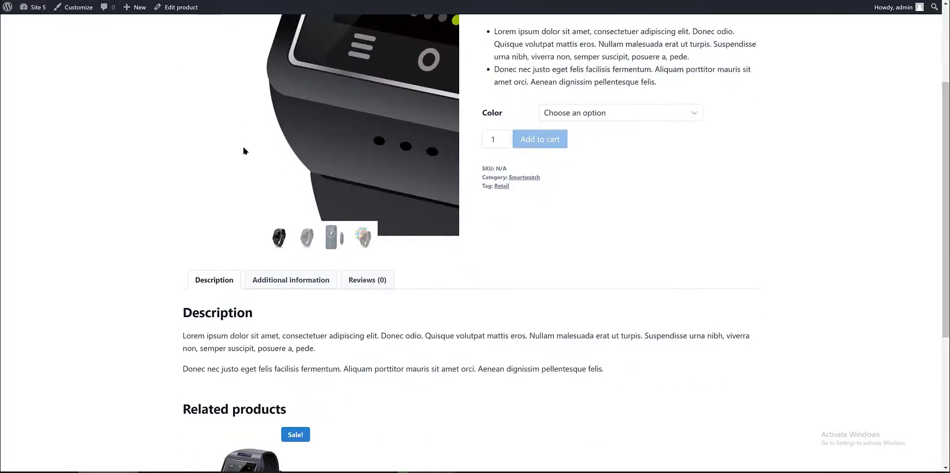
scroll(243, 151, down, 3)
scroll(243, 149, up, 3)
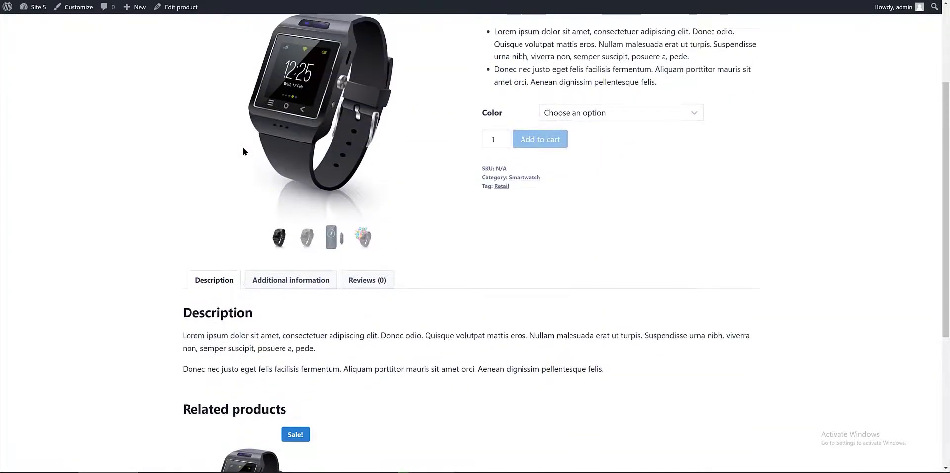
scroll(244, 151, up, 3)
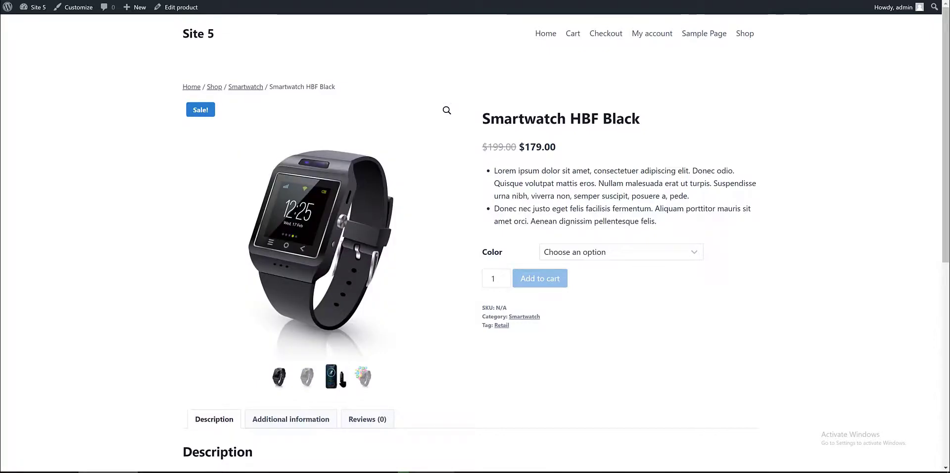
scroll(302, 379, down, 5)
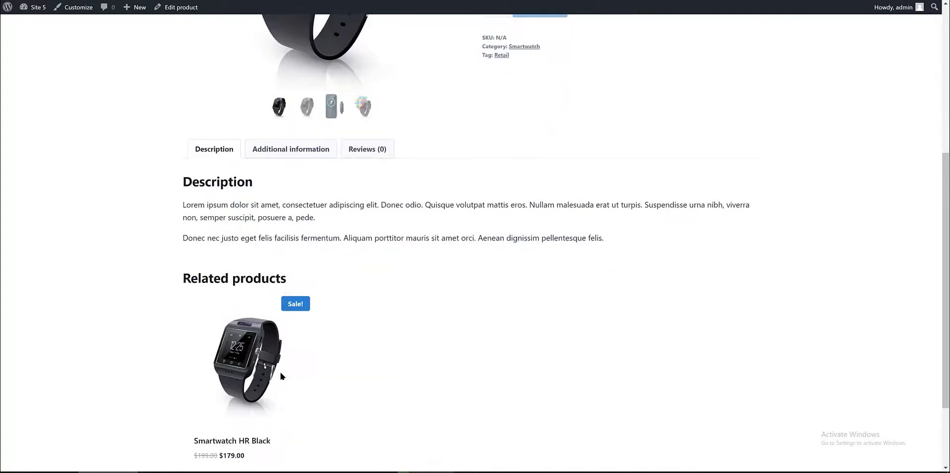
scroll(281, 373, down, 2)
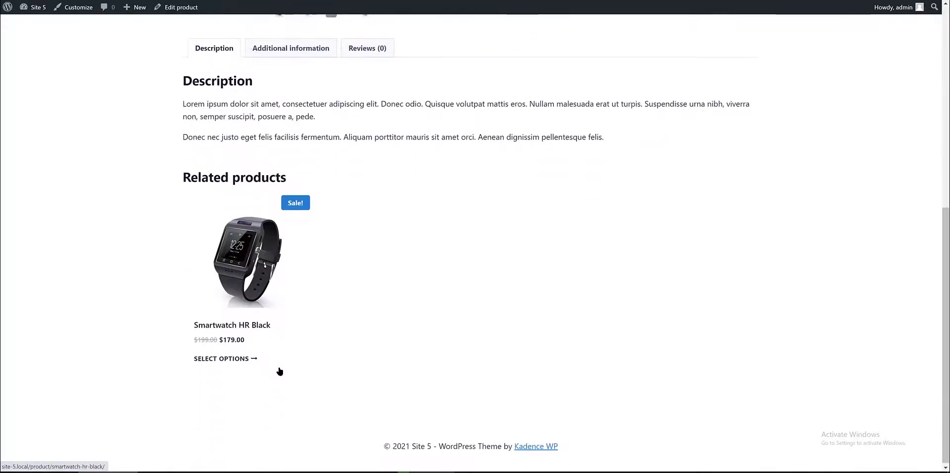
scroll(277, 372, up, 5)
- Go to the CartFlows flows list in the site's admin area and start adding a new flow
click(22, 24)
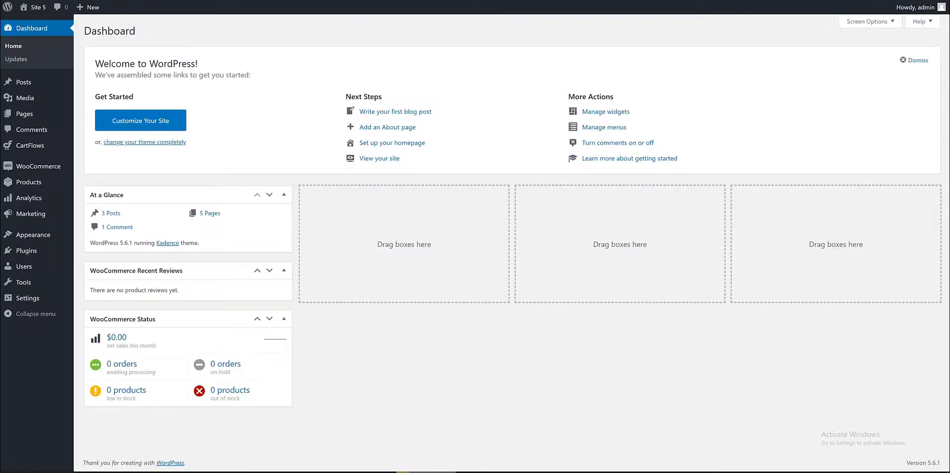
mouse_move(69, 147)
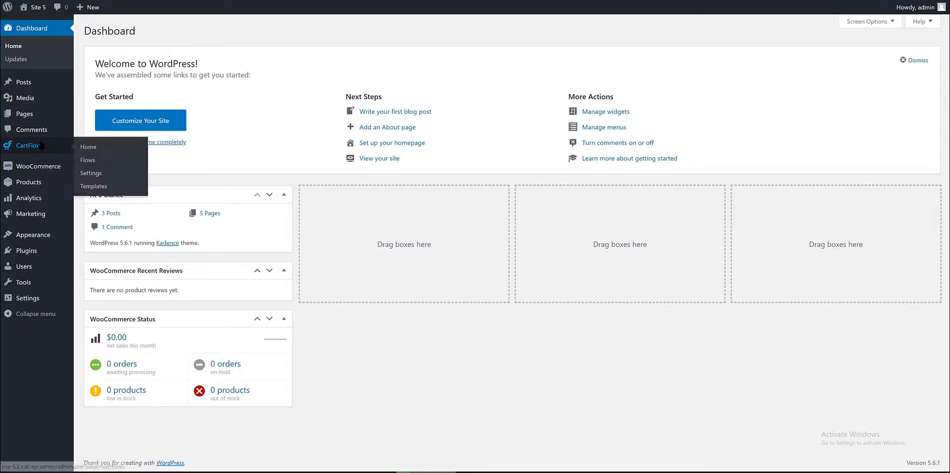
click(88, 159)
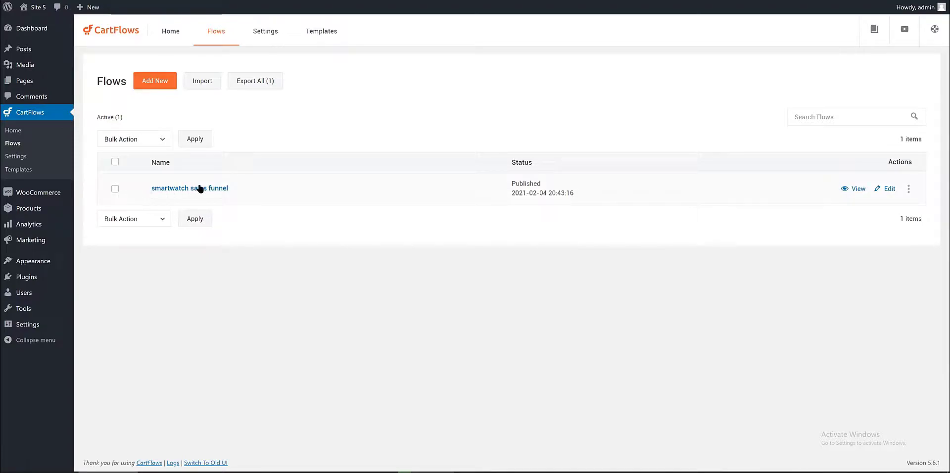
click(219, 189)
click(164, 82)
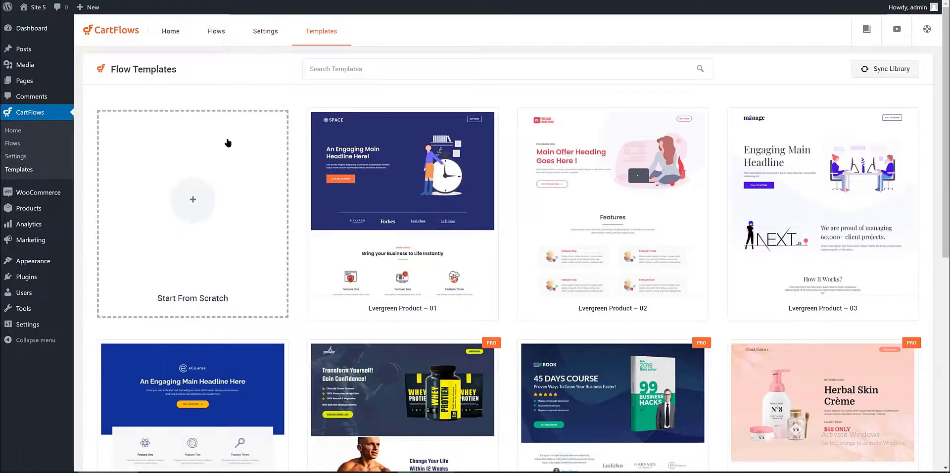
- Browse the flow templates and view all steps of the Herbal Skin Crème Beauty Product template, then return to the library
scroll(227, 143, down, 5)
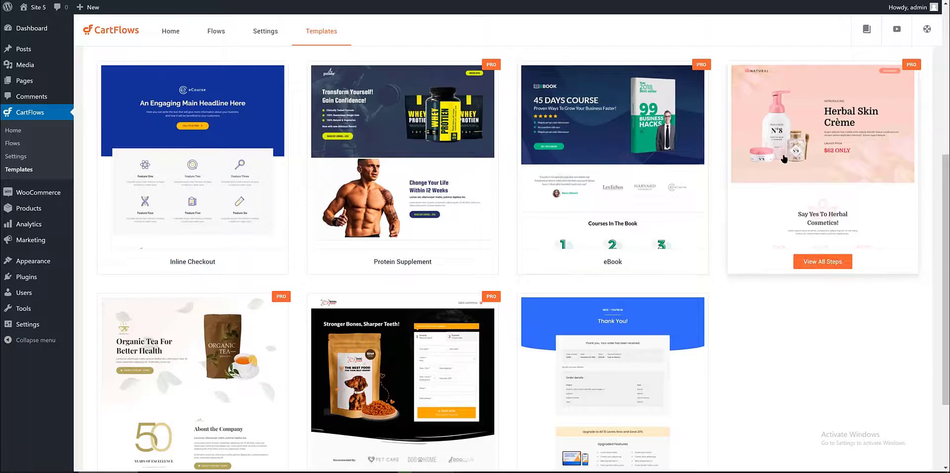
click(822, 261)
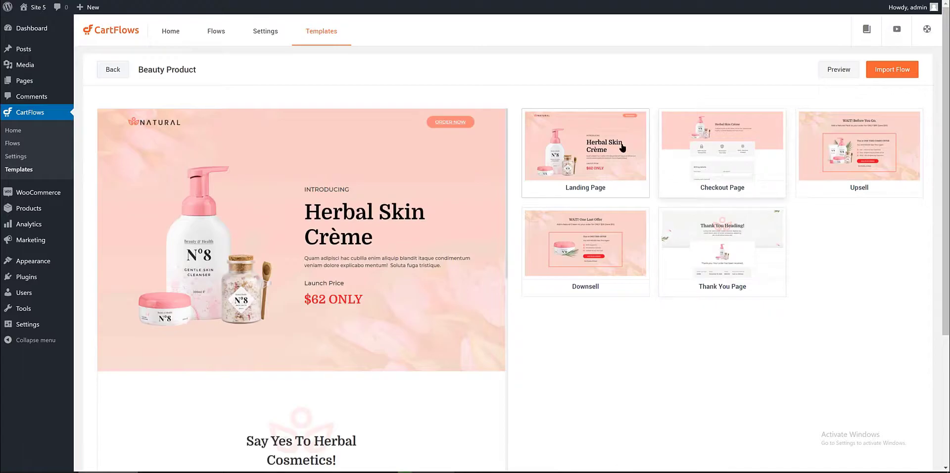
click(107, 71)
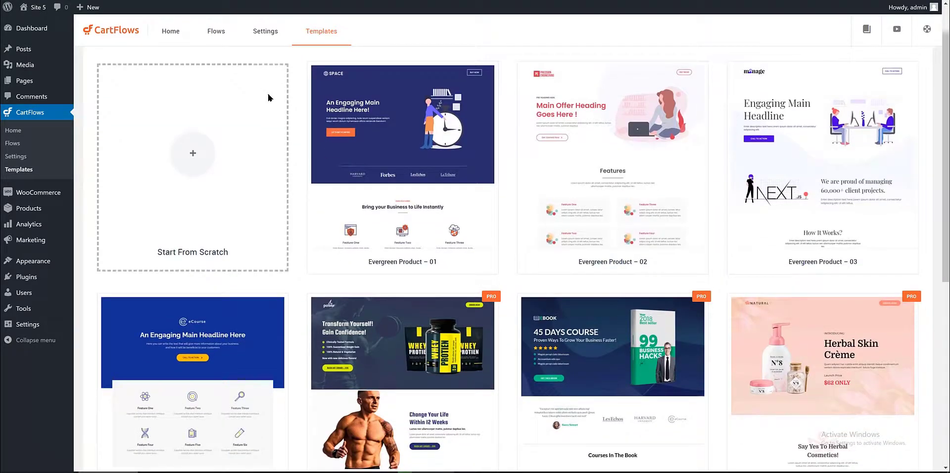
- View all steps of the eBook template and preview its landing page, then return to the template library
scroll(269, 97, down, 3)
mouse_move(638, 297)
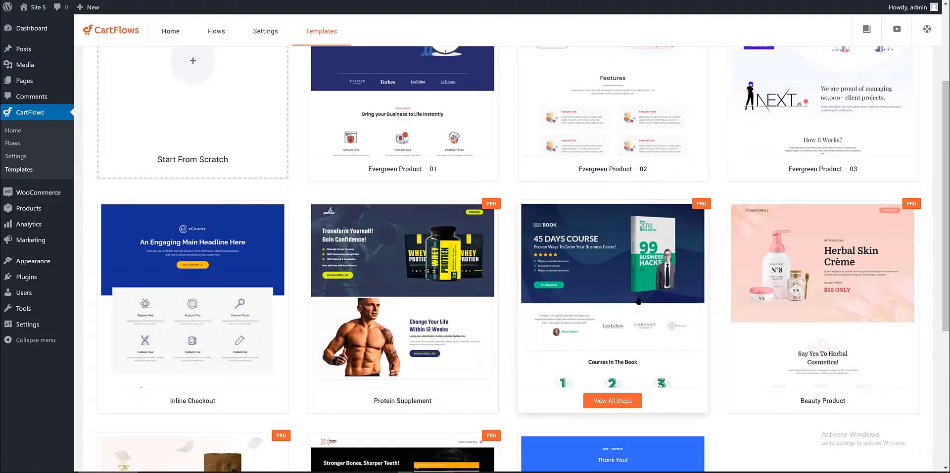
click(621, 401)
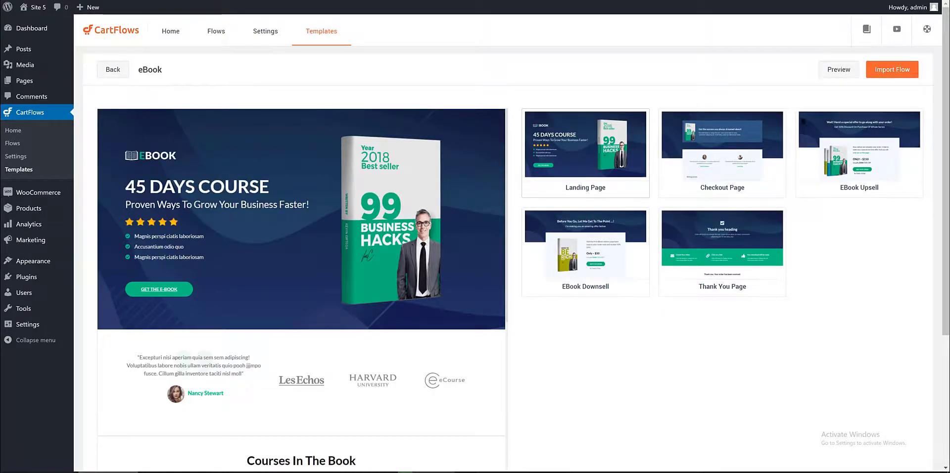
click(843, 72)
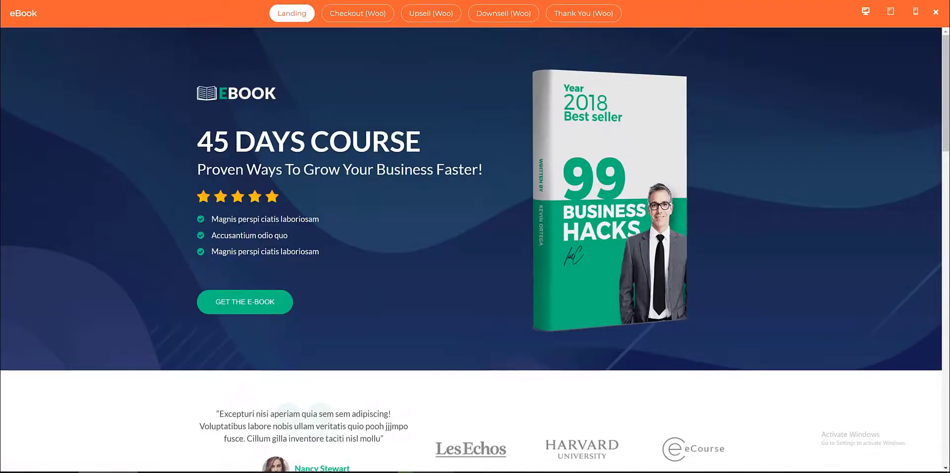
scroll(325, 147, down, 3)
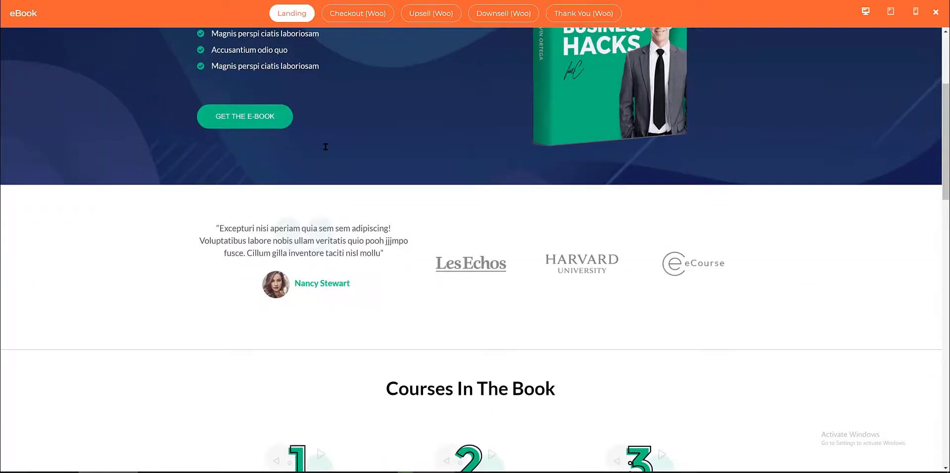
scroll(326, 147, down, 5)
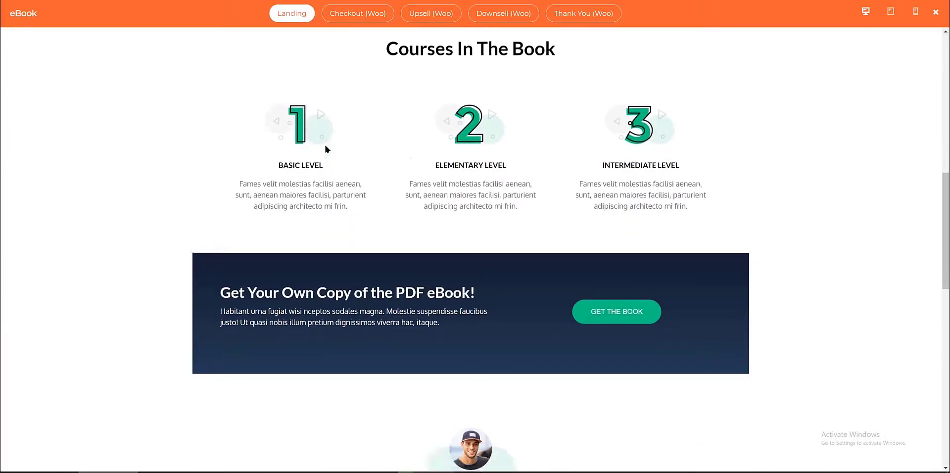
scroll(326, 149, down, 3)
scroll(326, 148, down, 2)
scroll(322, 145, up, 4)
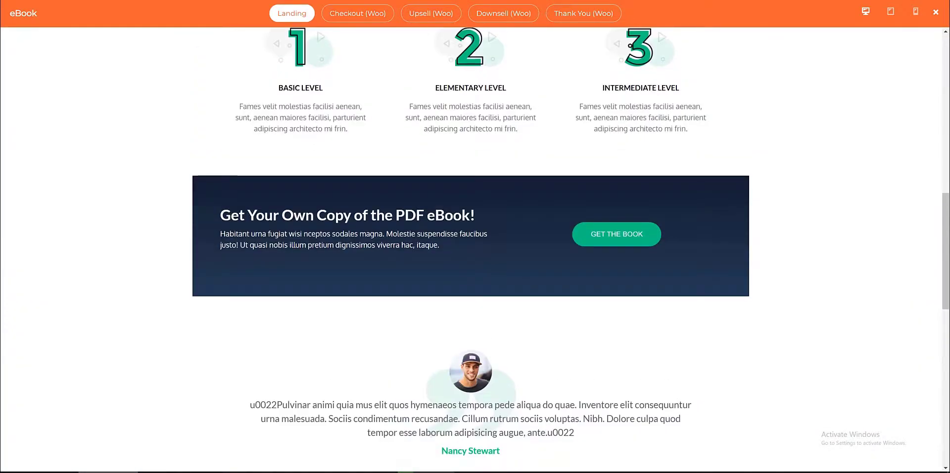
key(Escape)
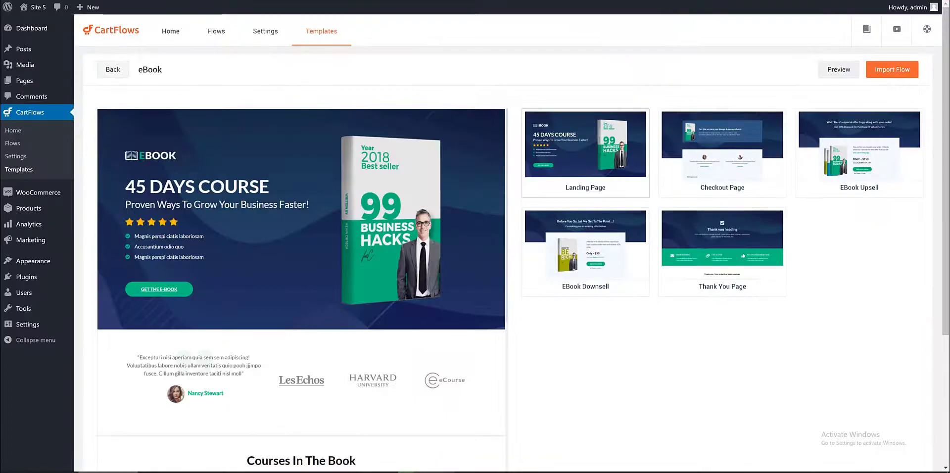
click(113, 77)
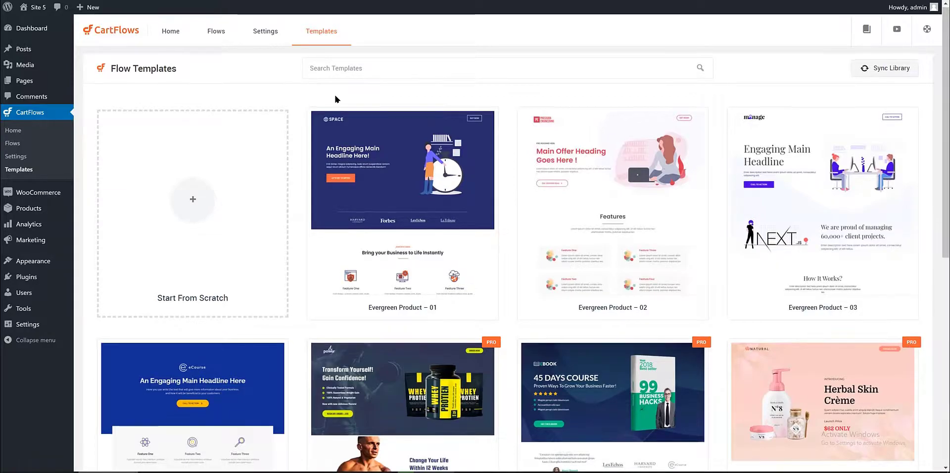
- Examine the template library on the CartFlows website, comparing single page templates, the page builder choices and the funnel collection
scroll(336, 99, down, 3)
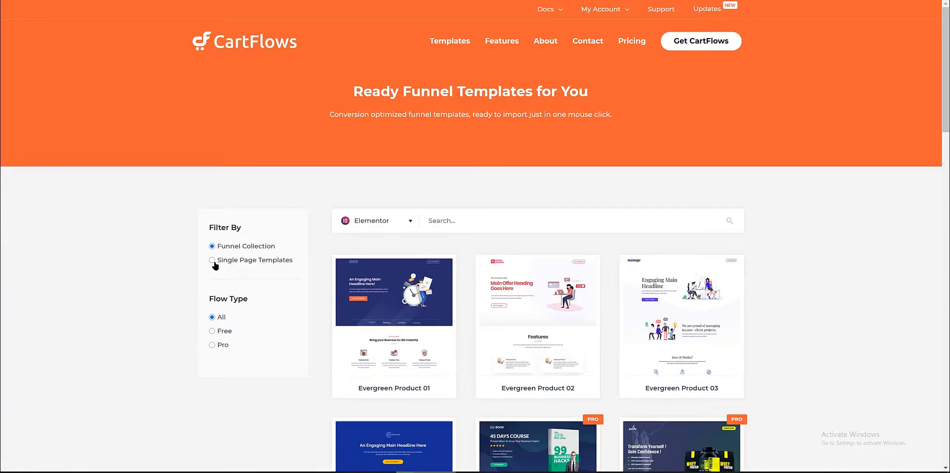
scroll(215, 269, down, 1)
scroll(214, 270, down, 5)
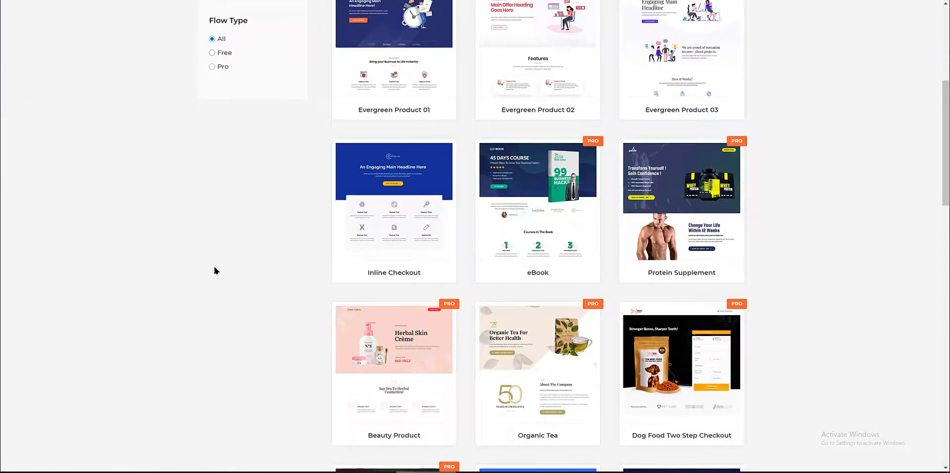
scroll(214, 270, up, 2)
scroll(214, 270, up, 1)
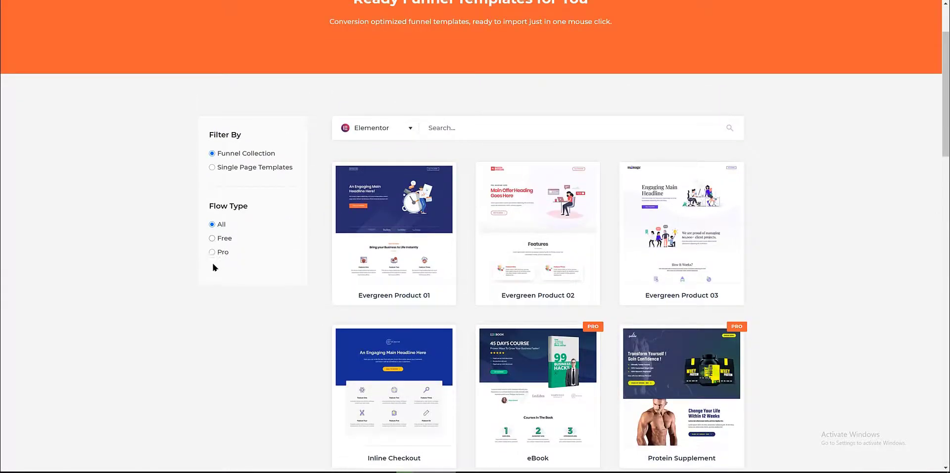
click(212, 168)
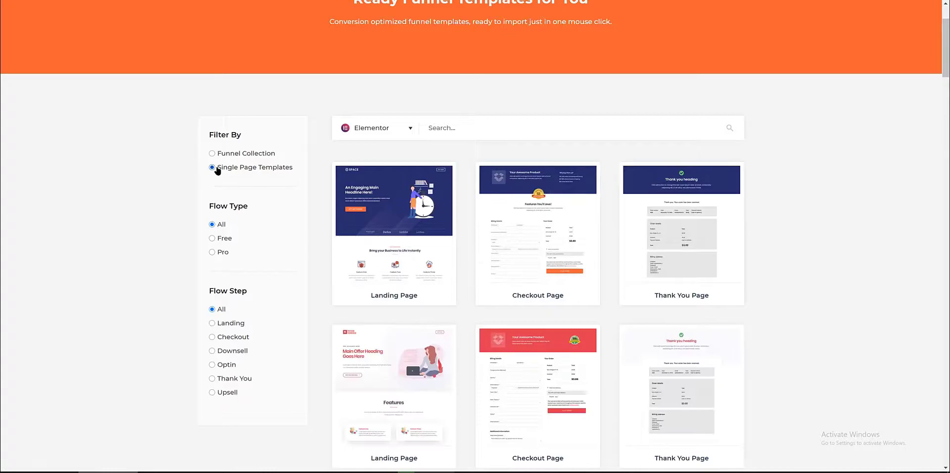
click(396, 131)
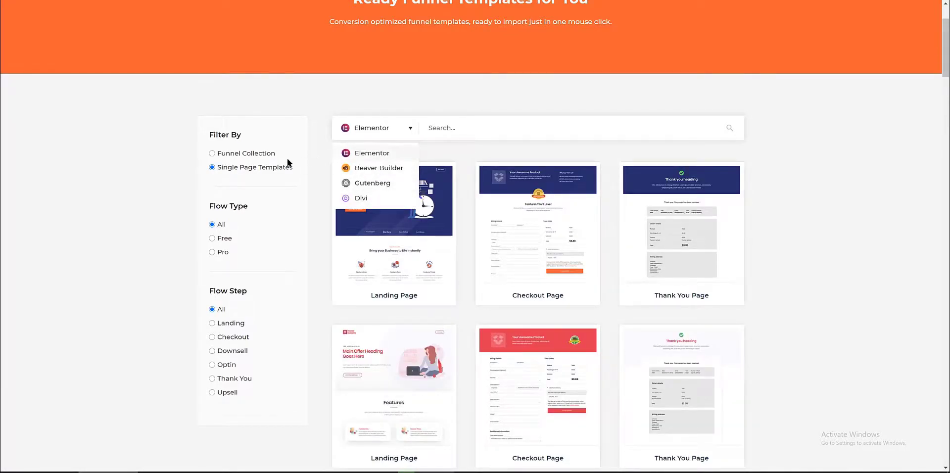
click(213, 154)
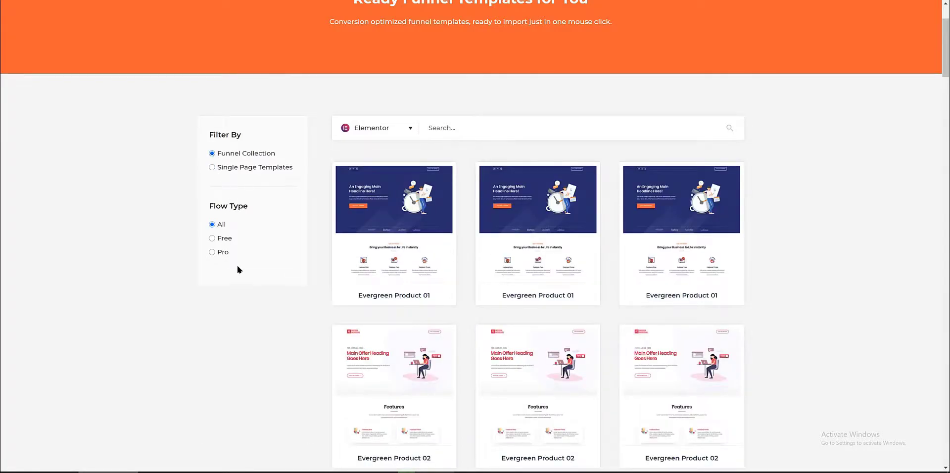
scroll(376, 254, down, 5)
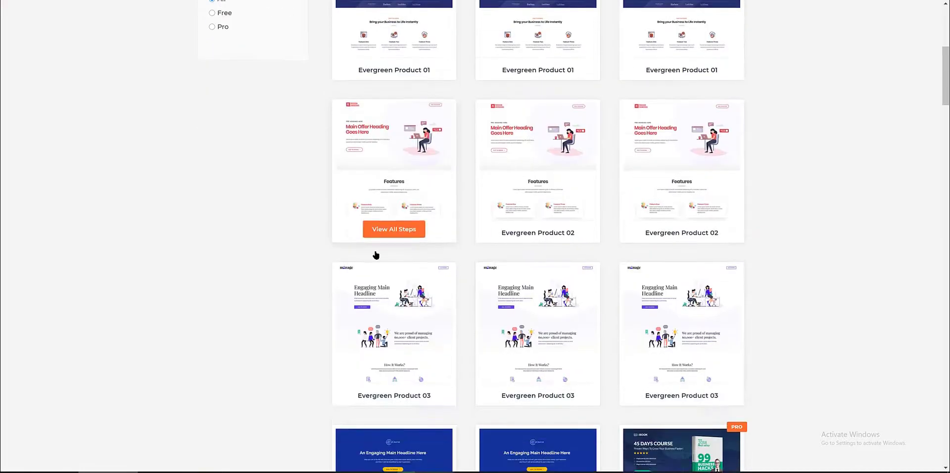
scroll(376, 255, down, 4)
scroll(379, 250, up, 10)
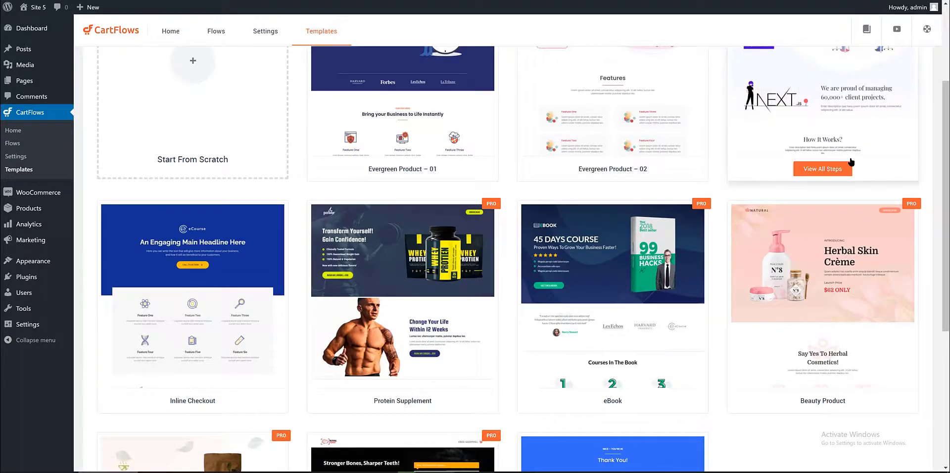
- Import the Evergreen Product – 03 template as a flow named "smartwatch Sales funnel"
click(847, 165)
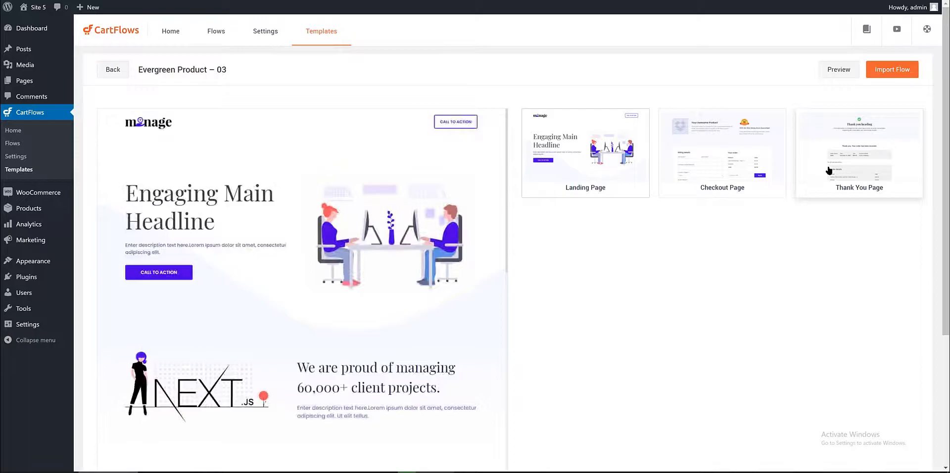
click(893, 69)
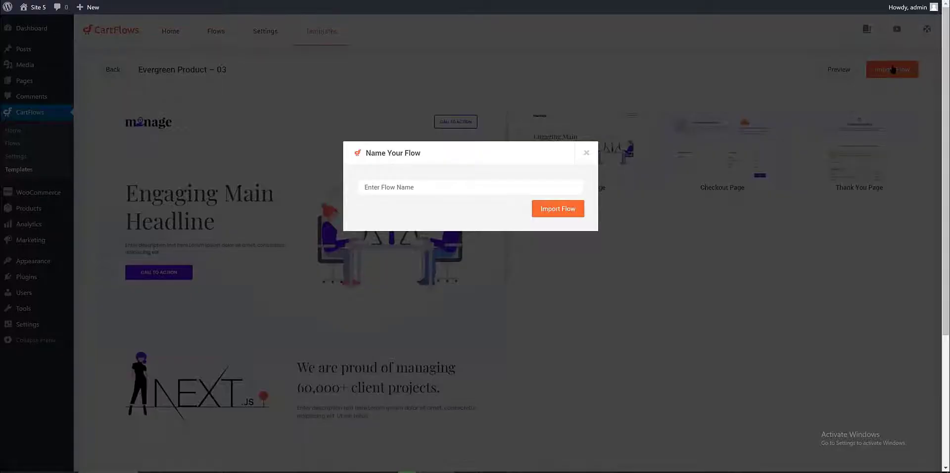
click(407, 189)
text(Smartwatch Sales funnel)
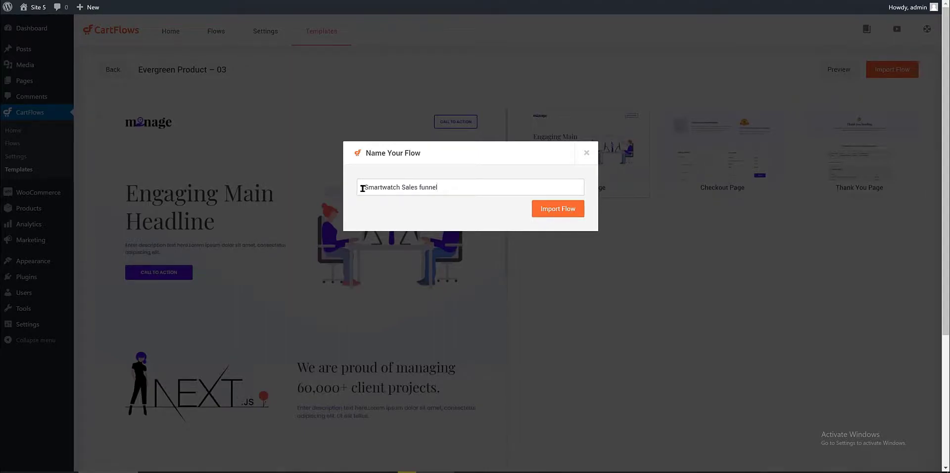
text(s)
click(575, 212)
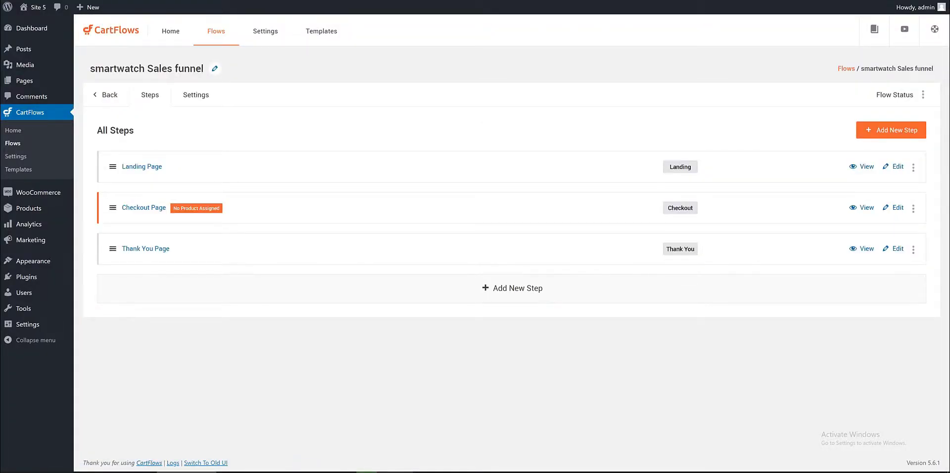
- View the imported flow's landing page and examine its sections from the main headline down to the final purchase appeal
click(854, 167)
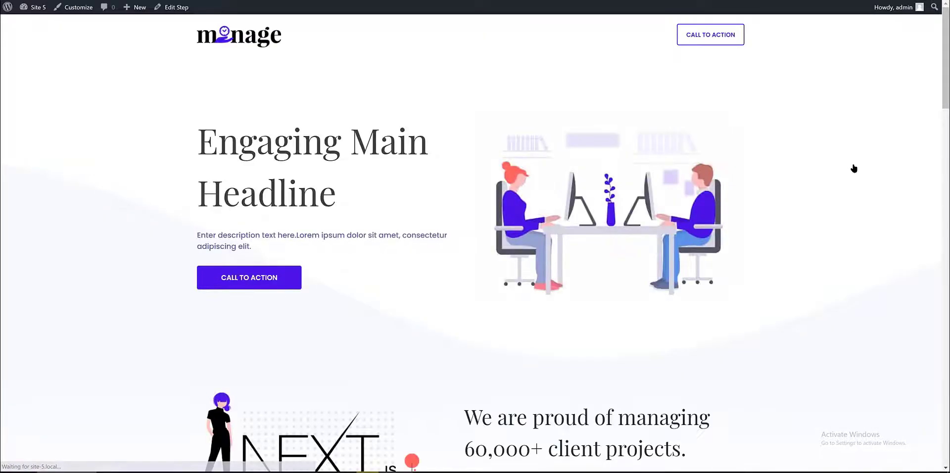
scroll(832, 188, down, 4)
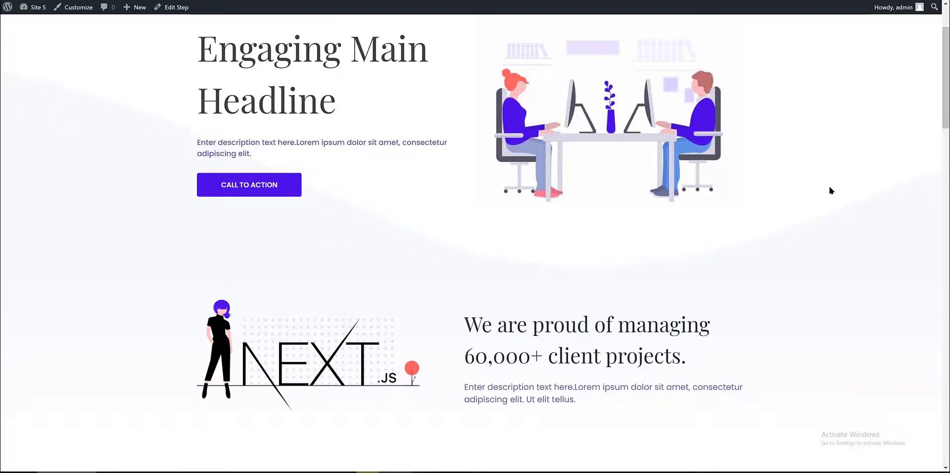
scroll(830, 191, down, 9)
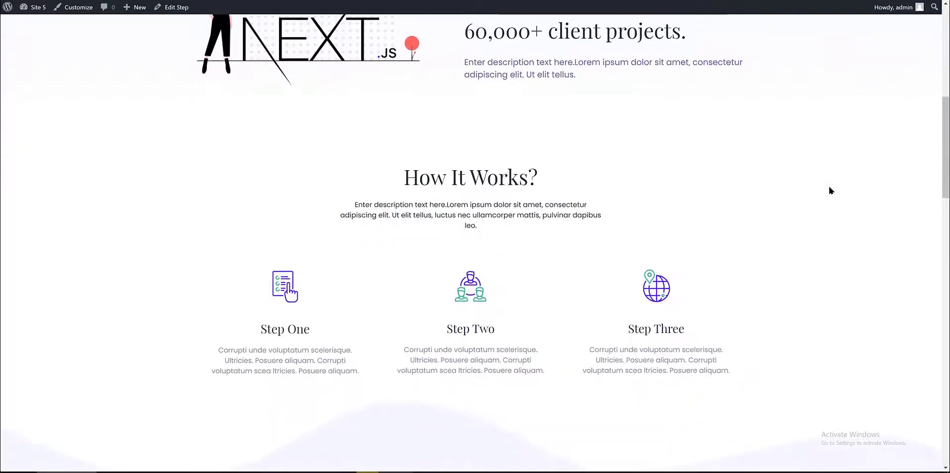
scroll(828, 192, down, 7)
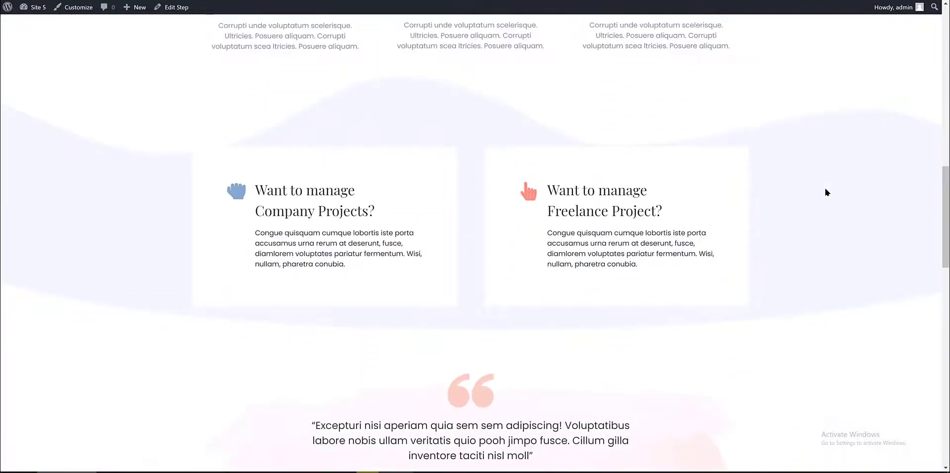
scroll(825, 193, down, 8)
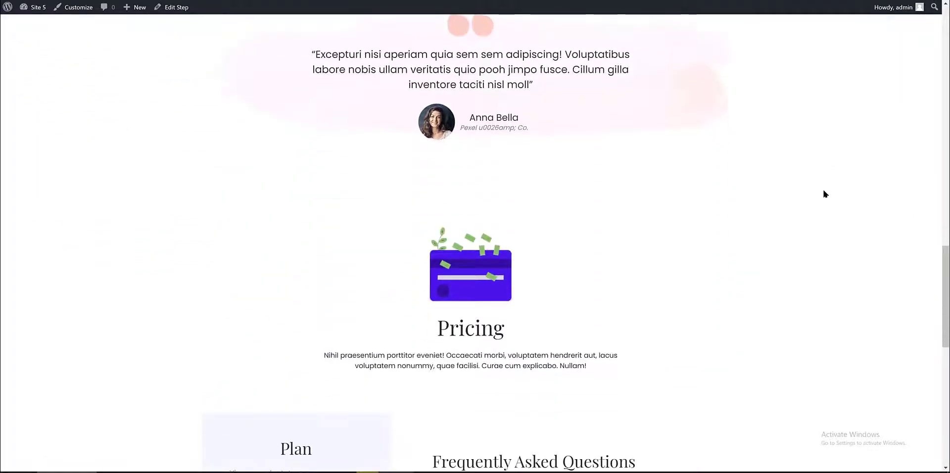
scroll(824, 194, down, 5)
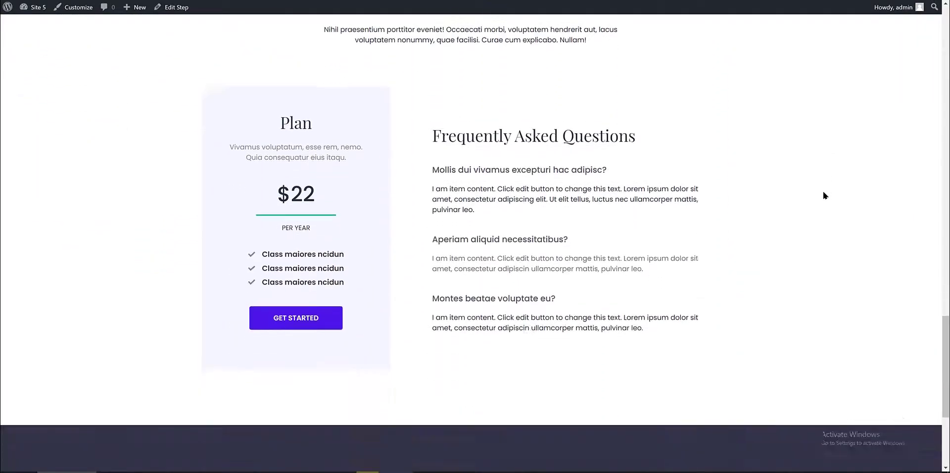
scroll(824, 196, down, 3)
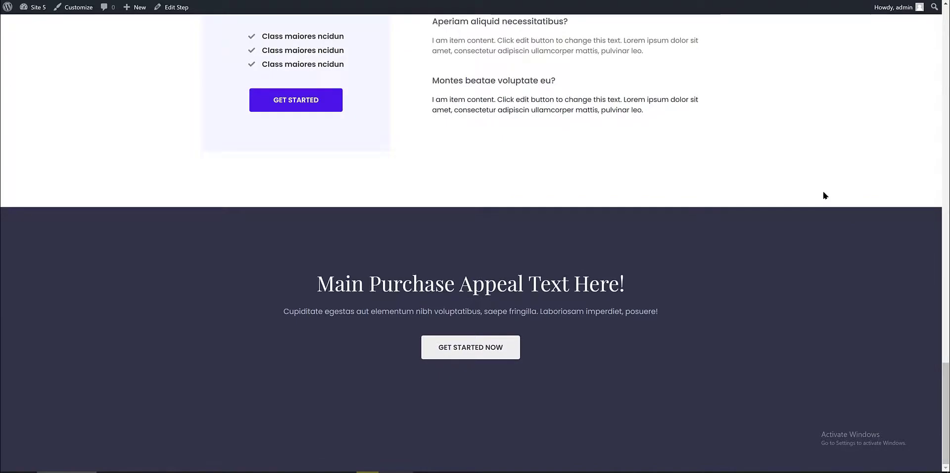
scroll(824, 196, up, 5)
scroll(825, 196, up, 10)
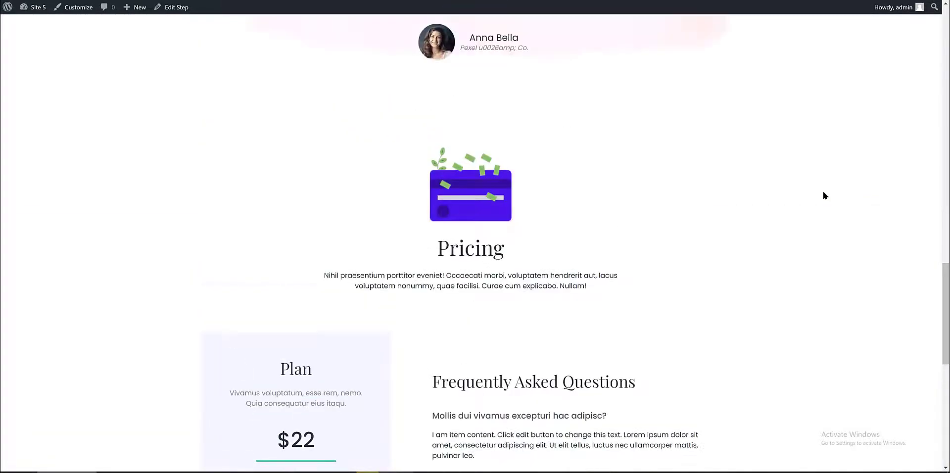
- Set the CartFlows global checkout to Checkout Page (# 89), keep Gutenberg as the ready-template builder, and save the general settings
scroll(824, 195, up, 15)
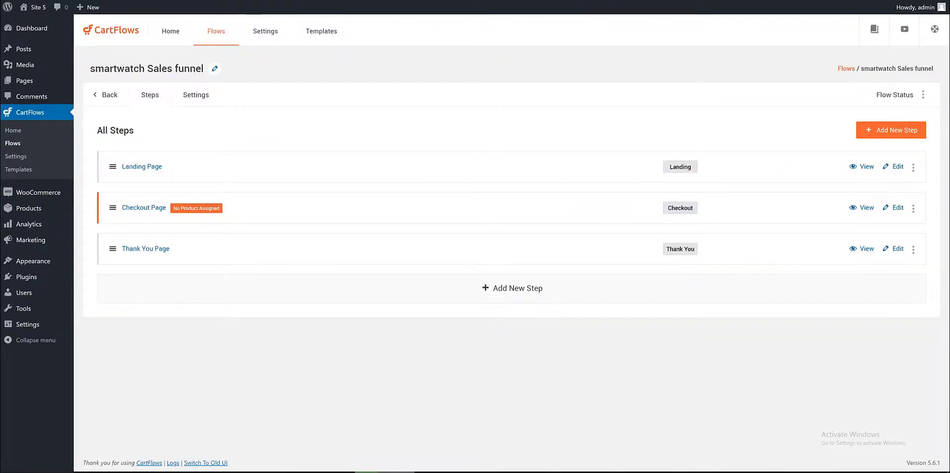
click(20, 156)
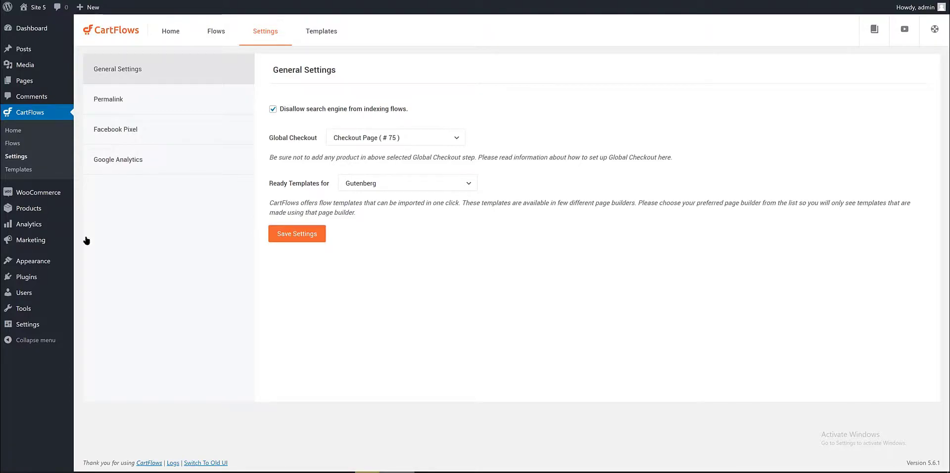
click(421, 185)
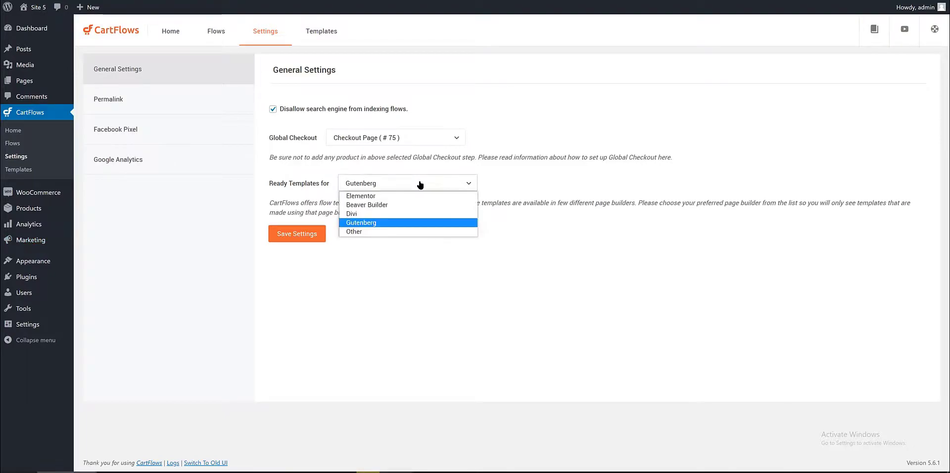
click(393, 228)
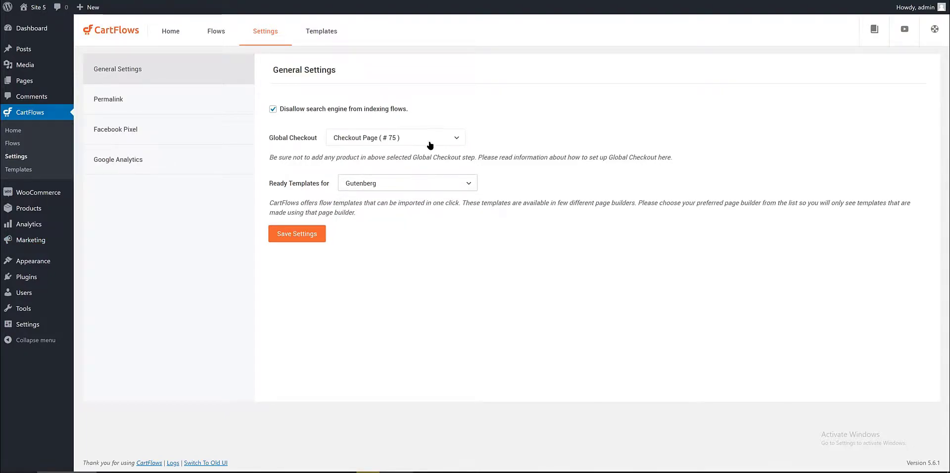
click(432, 139)
click(407, 169)
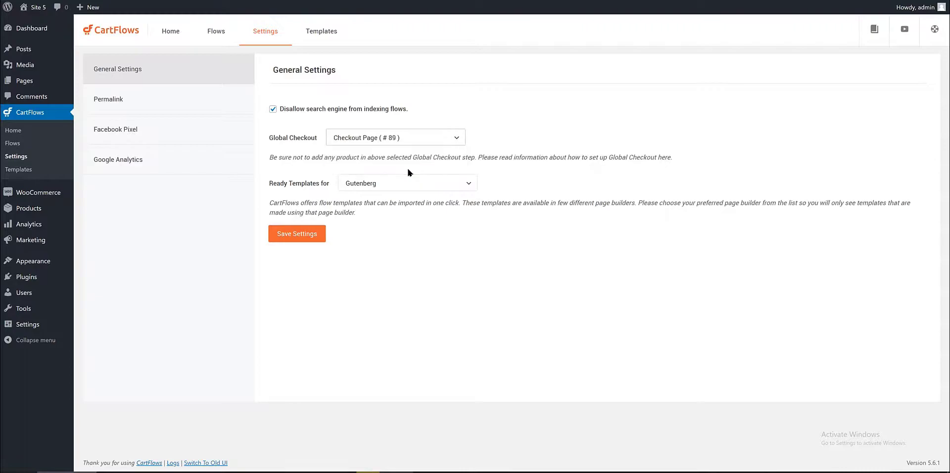
click(287, 235)
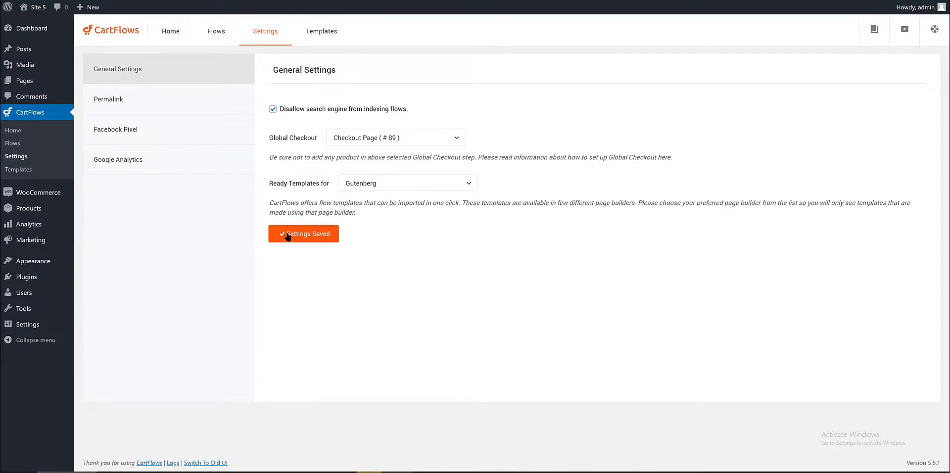
- Open the smartwatch Sales funnel flow and examine its steps, their drag ordering and the extra options of the landing page step
click(12, 144)
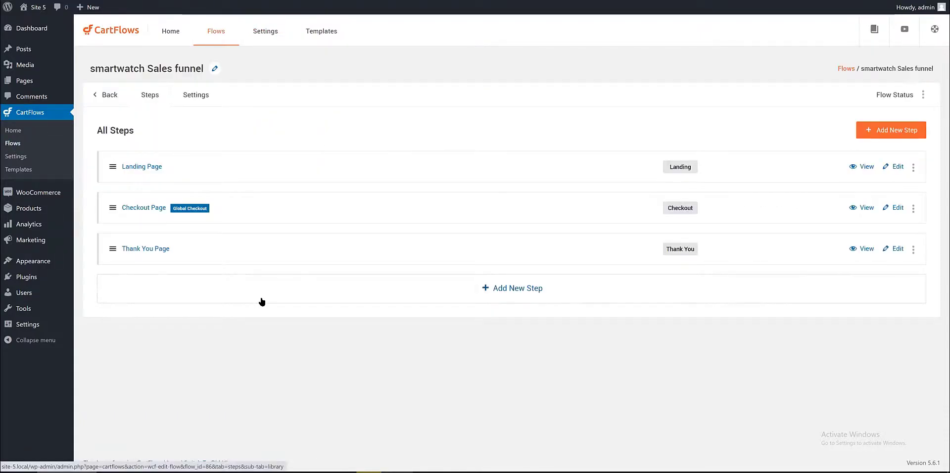
click(181, 299)
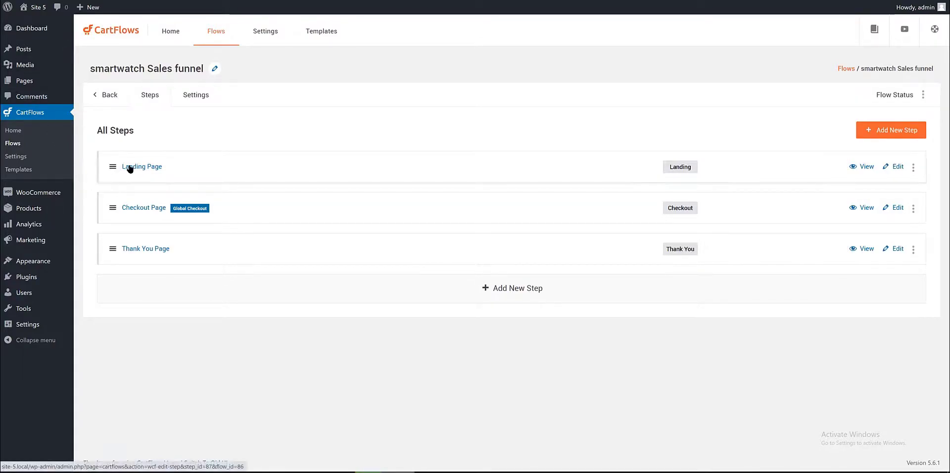
drag(130, 168, 115, 213)
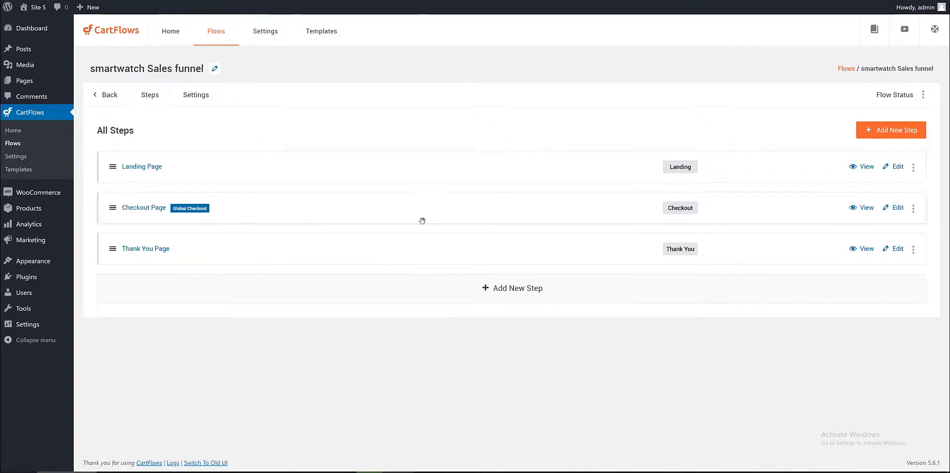
click(915, 168)
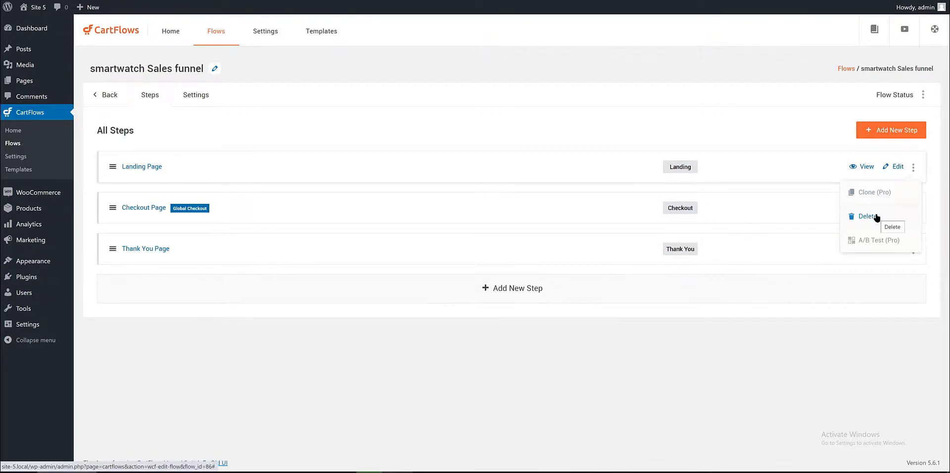
click(703, 113)
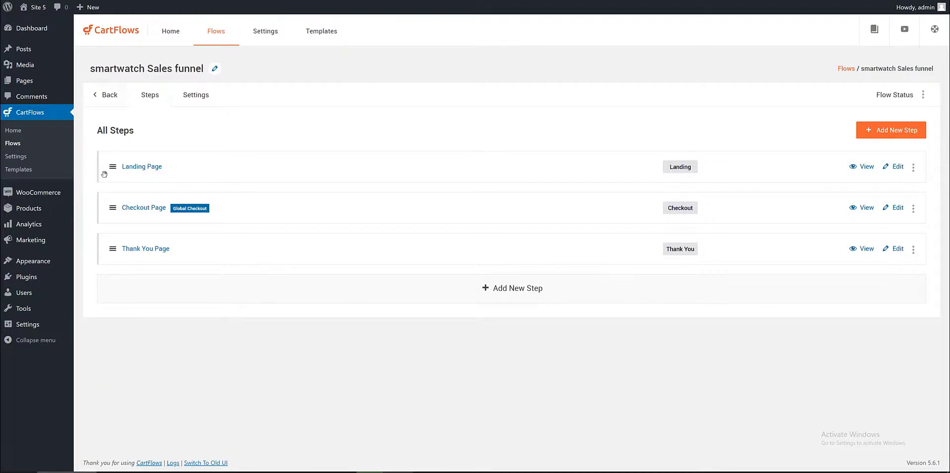
- Open the funnel's landing page in the Gutenberg editor, then view the live page and try its main call-to-action button
click(886, 168)
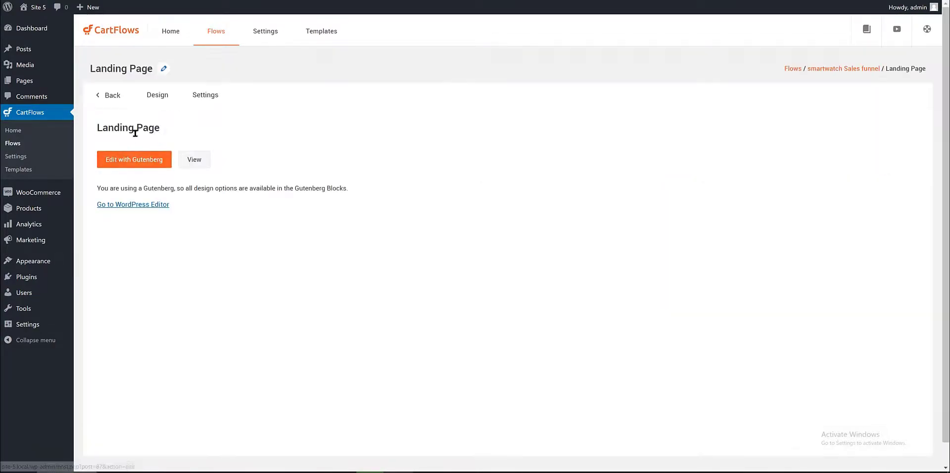
click(143, 163)
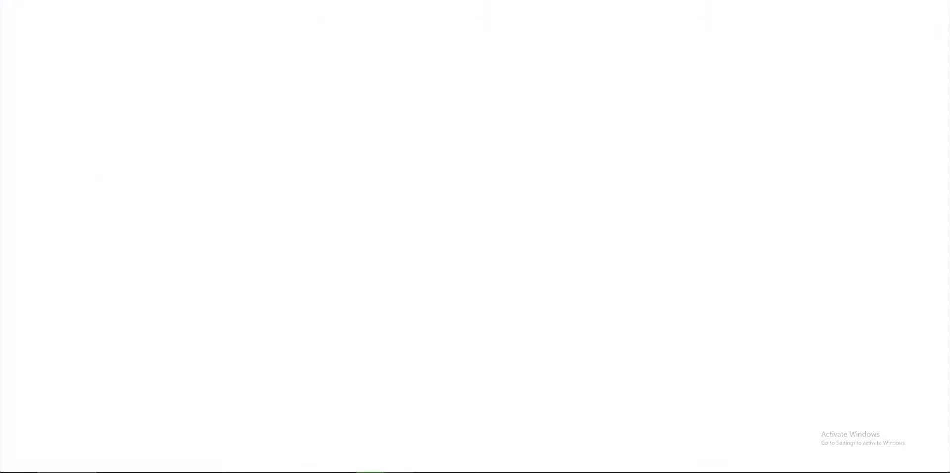
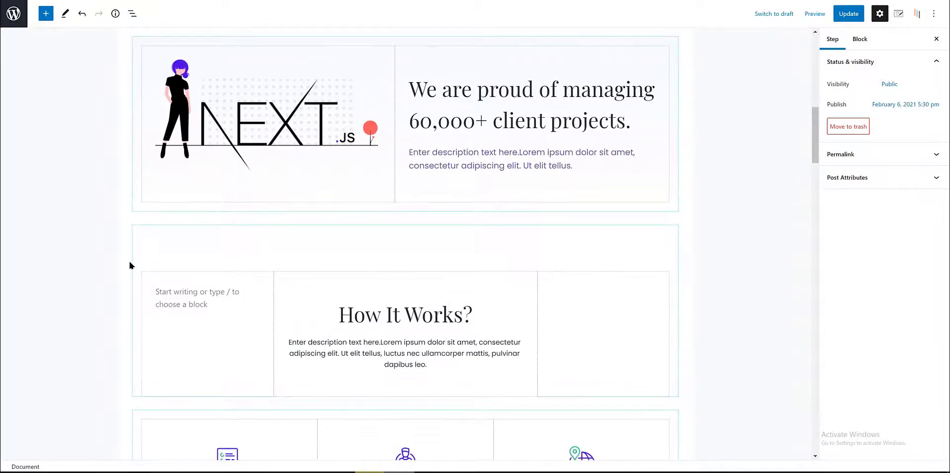
scroll(244, 144, up, 4)
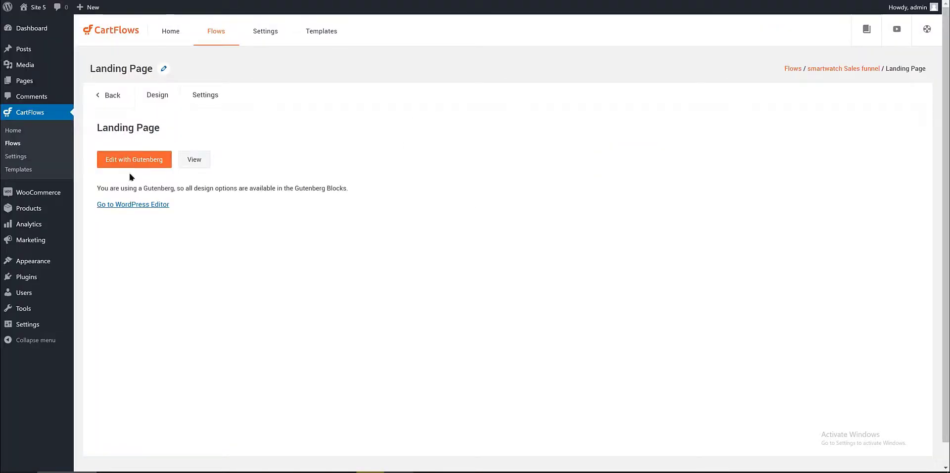
click(199, 163)
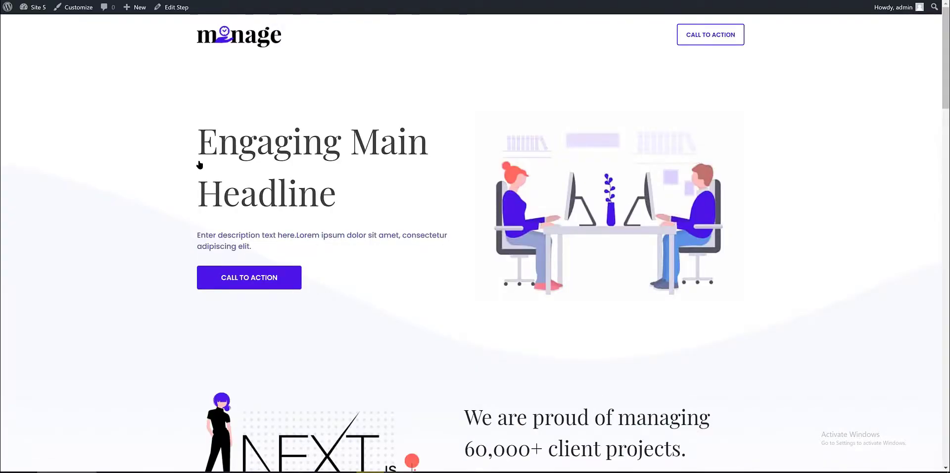
click(235, 279)
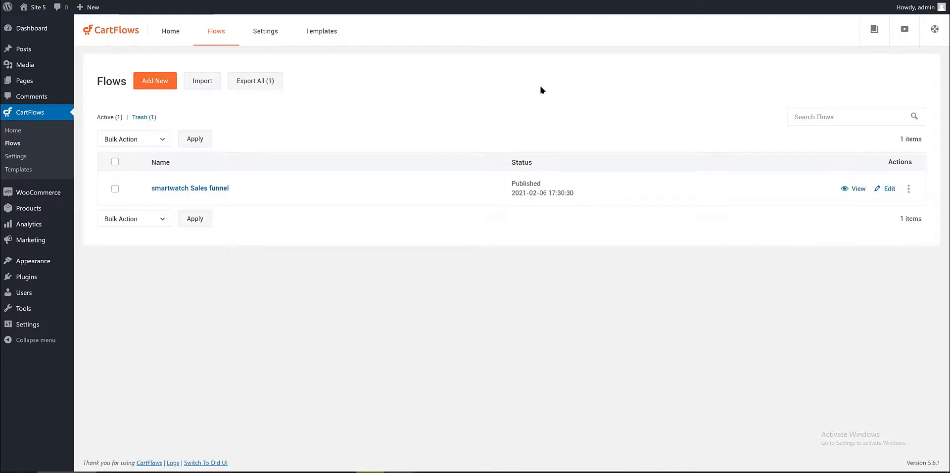
- Open the smartwatch Sales funnel's Checkout Page step and inspect its optional design settings, leaving them disabled
click(180, 190)
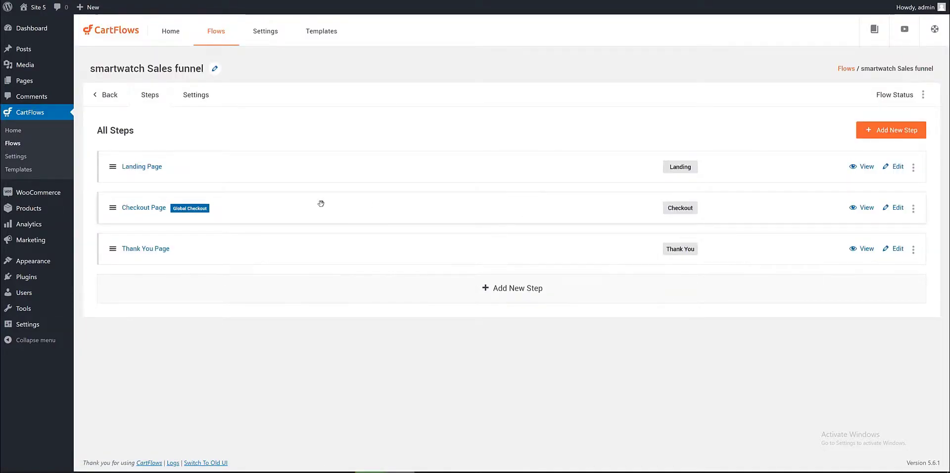
click(898, 209)
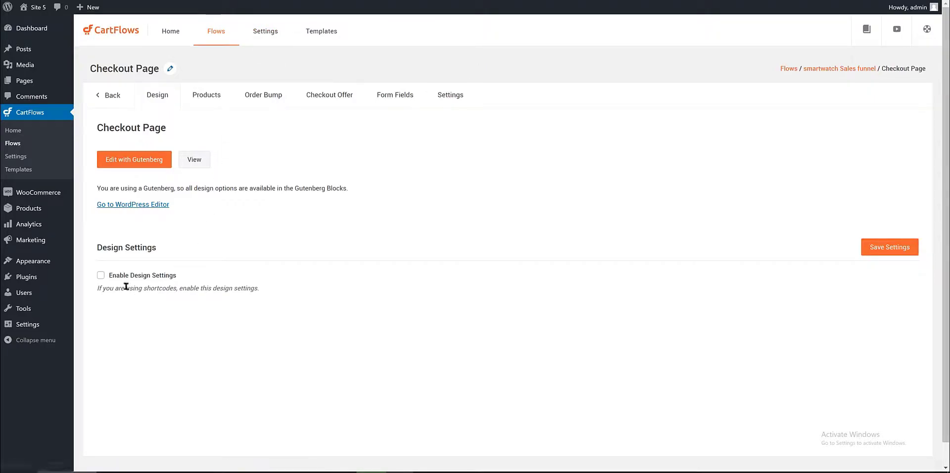
click(100, 276)
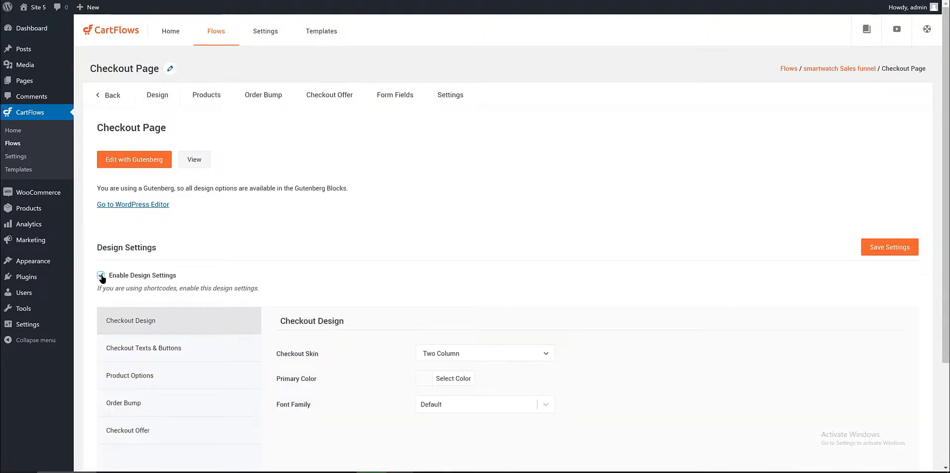
scroll(303, 288, down, 2)
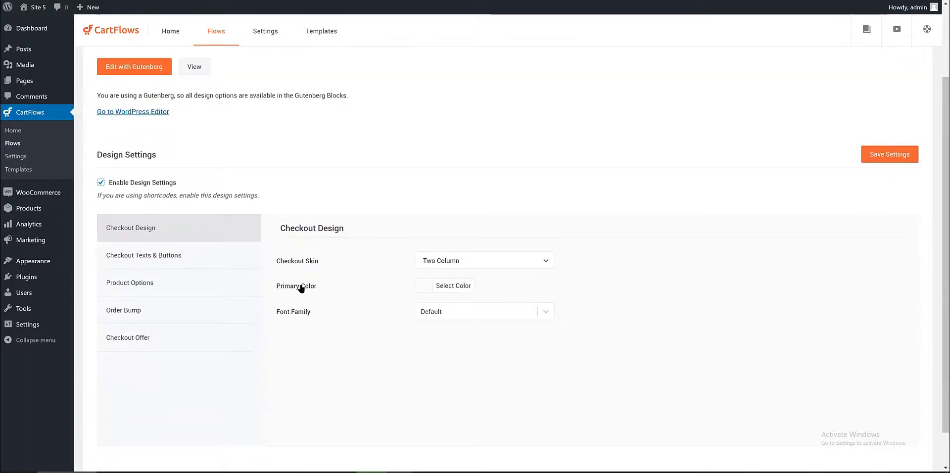
scroll(299, 288, up, 2)
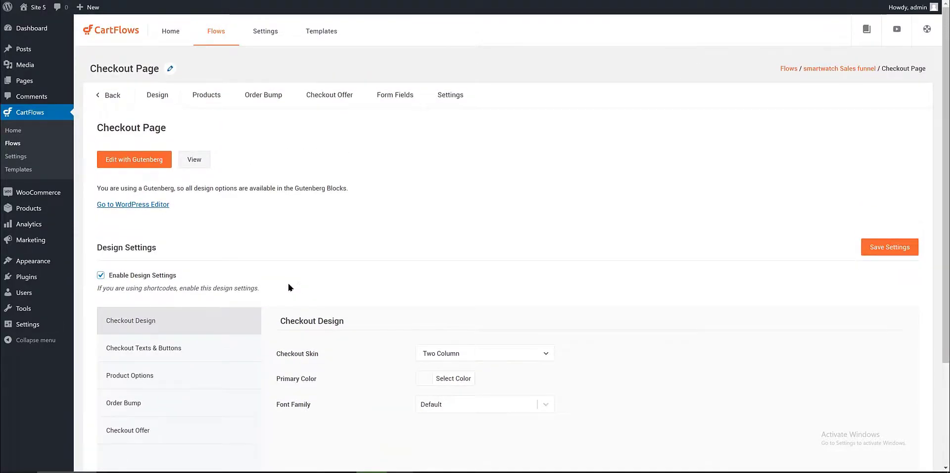
click(101, 276)
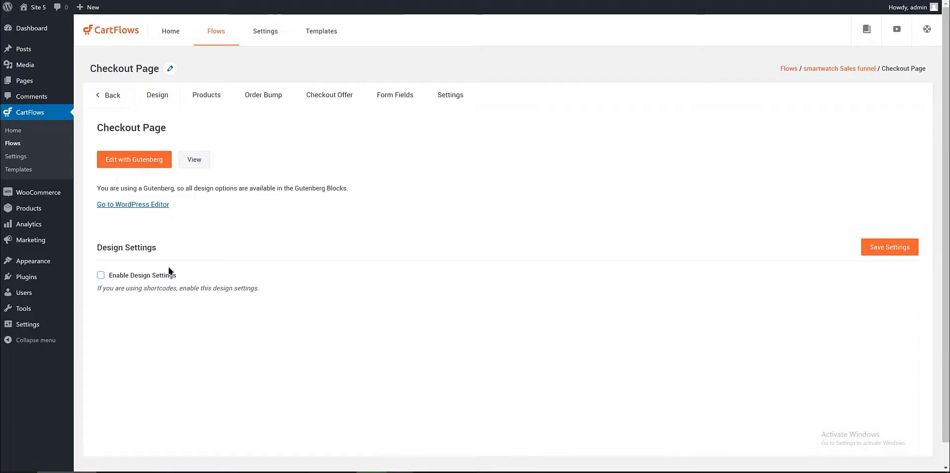
- Review the Checkout Page step's shortcode and general settings, then return to the funnel's list of steps
click(455, 98)
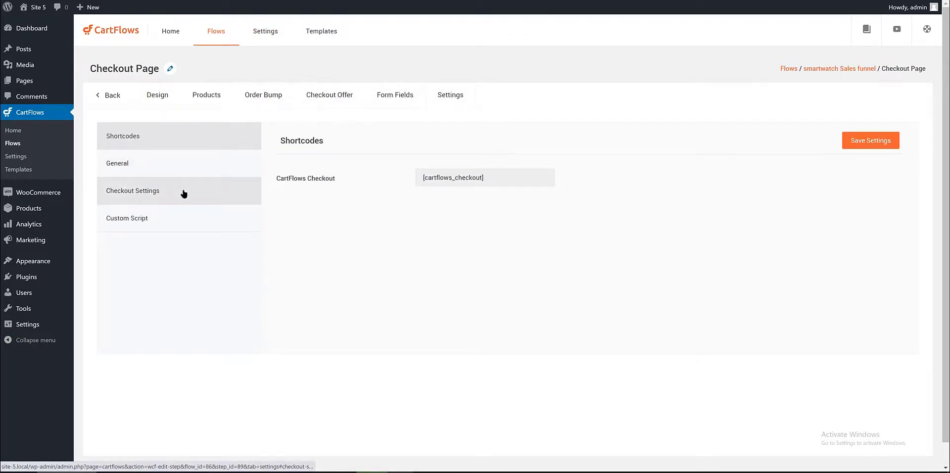
click(185, 165)
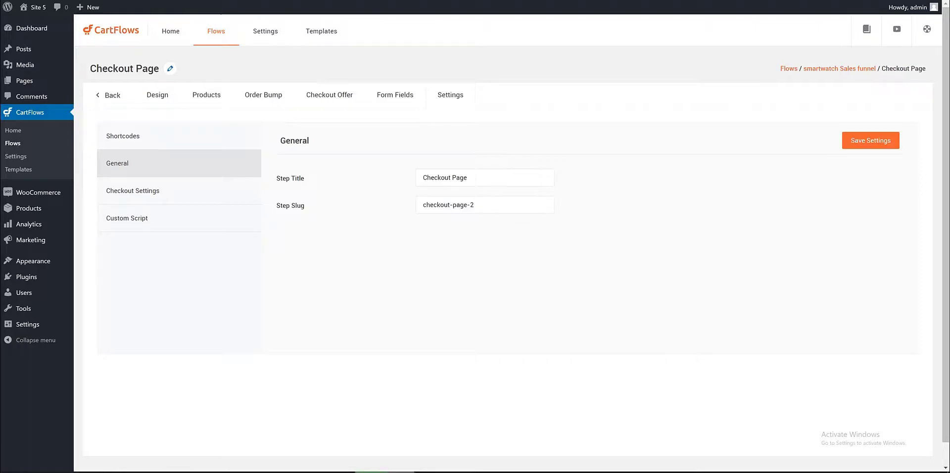
click(203, 143)
click(108, 95)
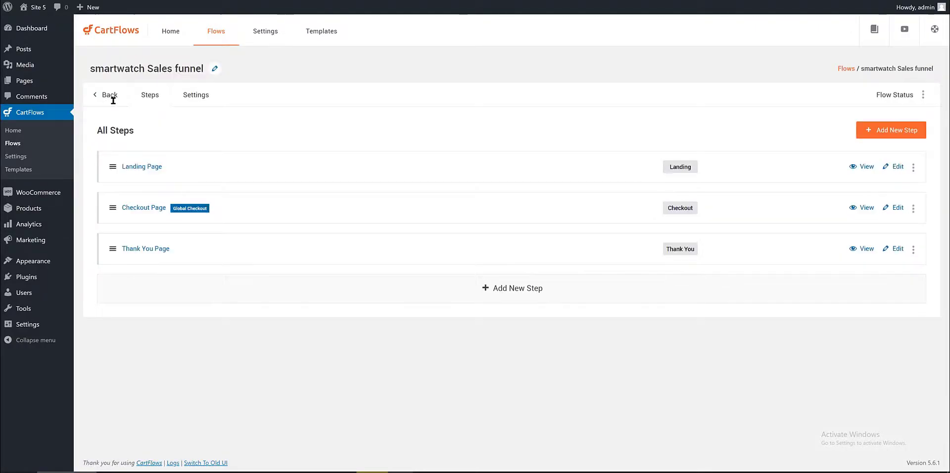
- Open the Checkout Page in the Gutenberg editor and display its step settings in place of the document settings
click(889, 212)
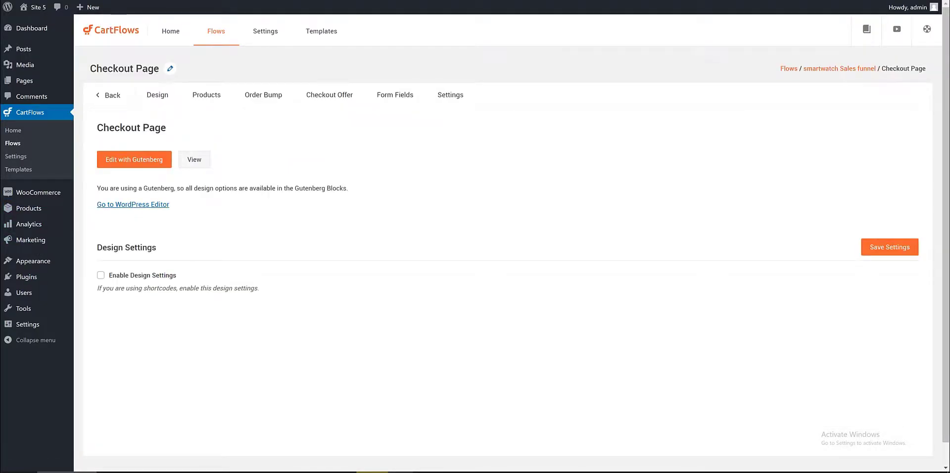
click(136, 162)
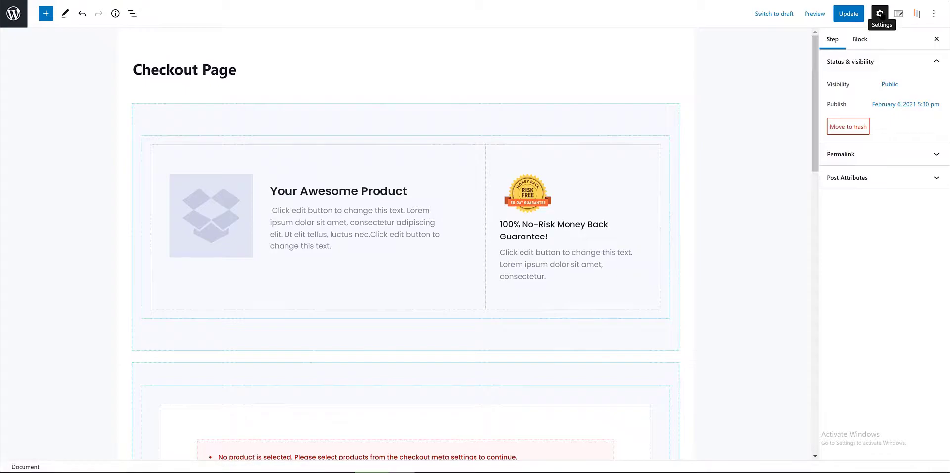
click(880, 13)
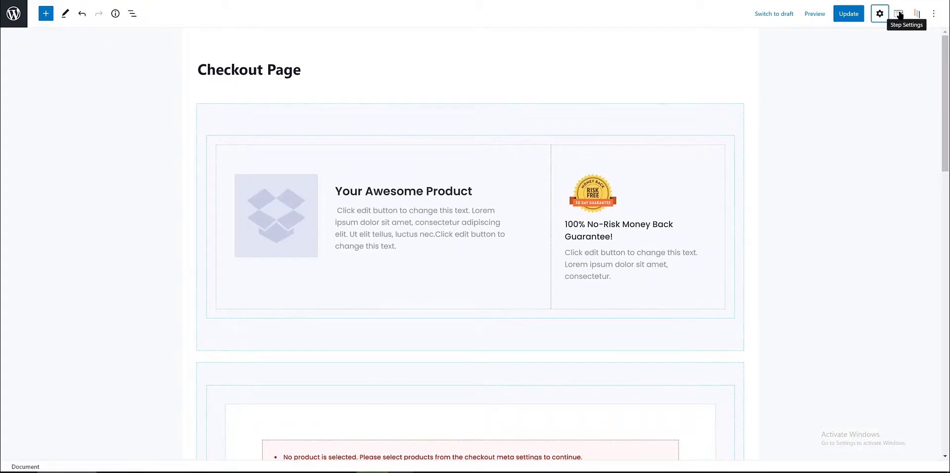
click(899, 13)
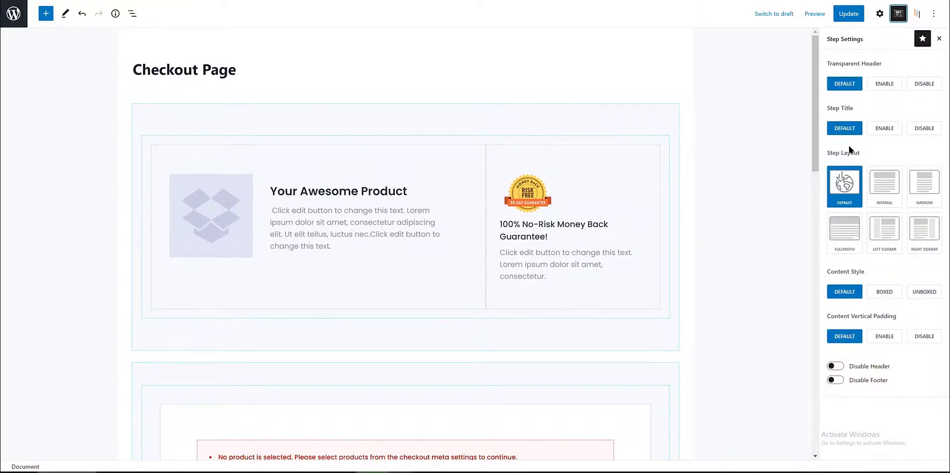
- Use Block Navigation to select the first Section, its Advanced Columns and the product Info Box, then view the Block Navigation settings
click(917, 13)
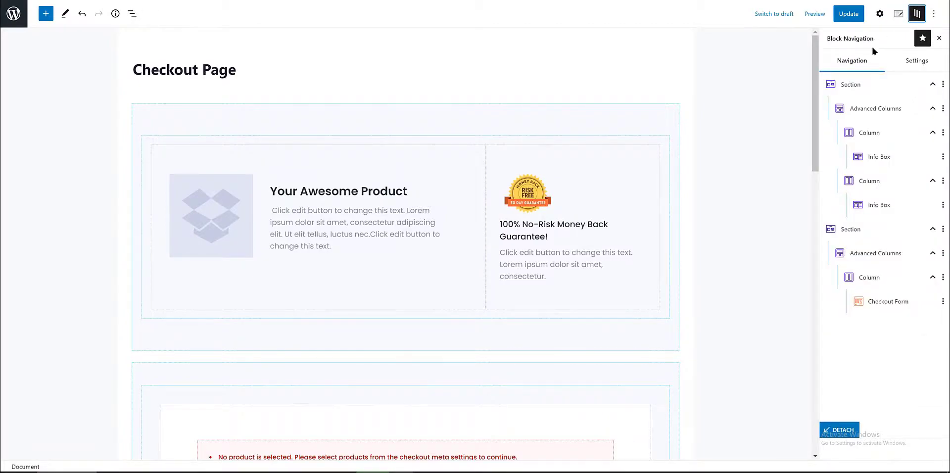
click(856, 85)
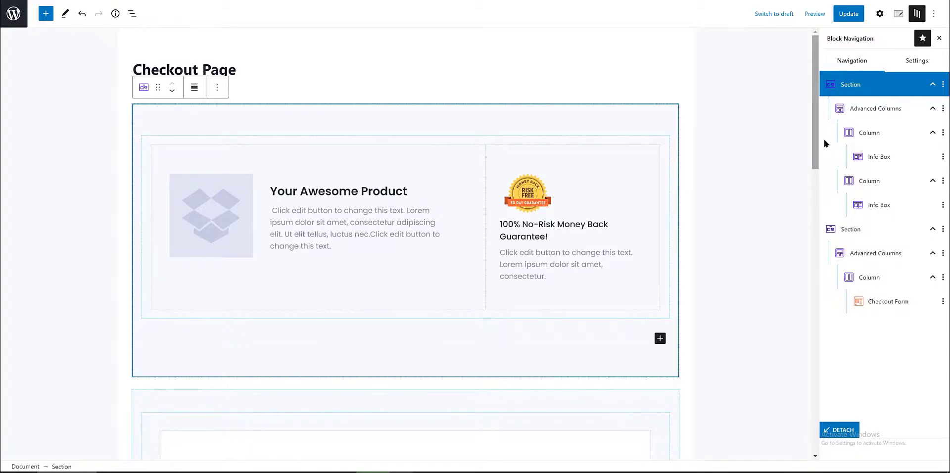
click(906, 113)
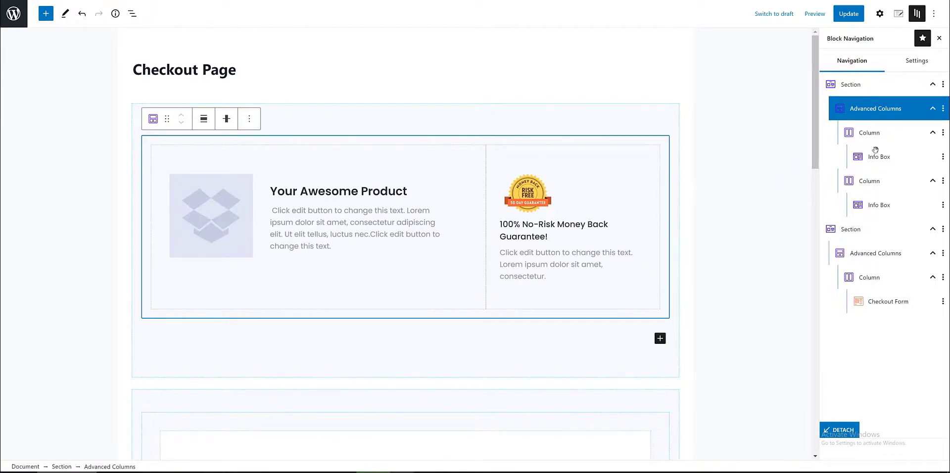
click(886, 159)
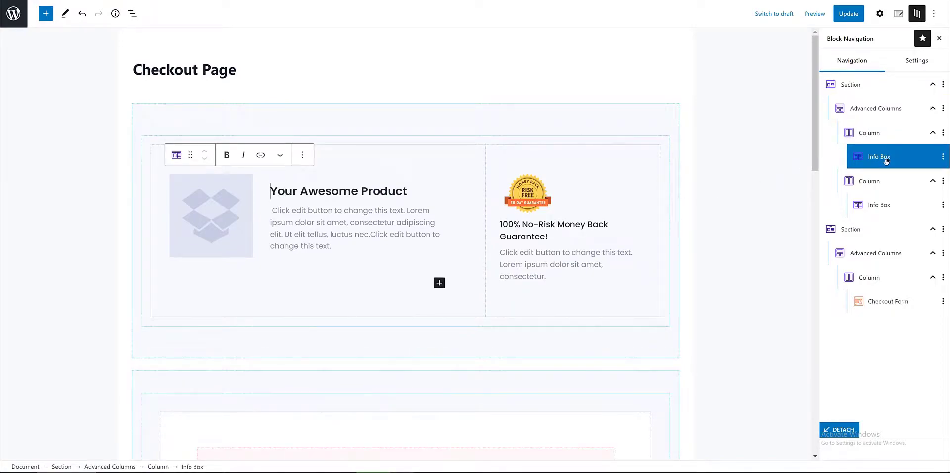
click(919, 68)
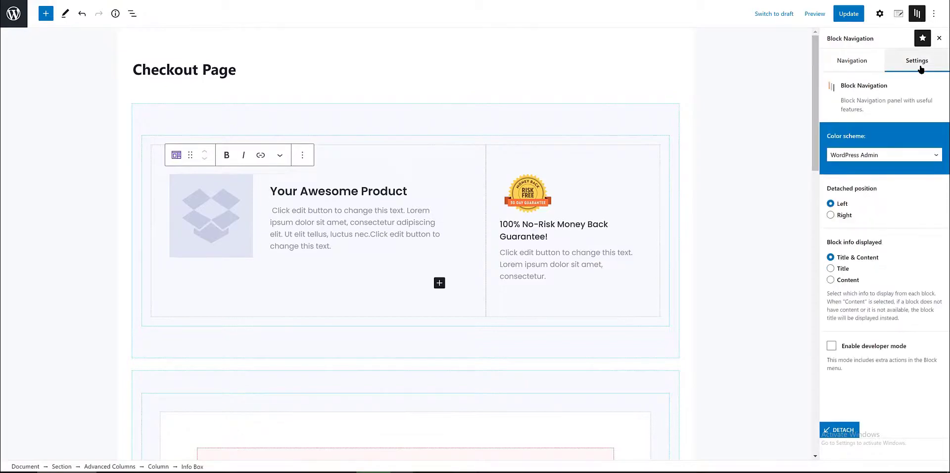
- Try the Naranja (Dark) color scheme for Block Navigation, and settle on Ciruela (Dark)
click(872, 154)
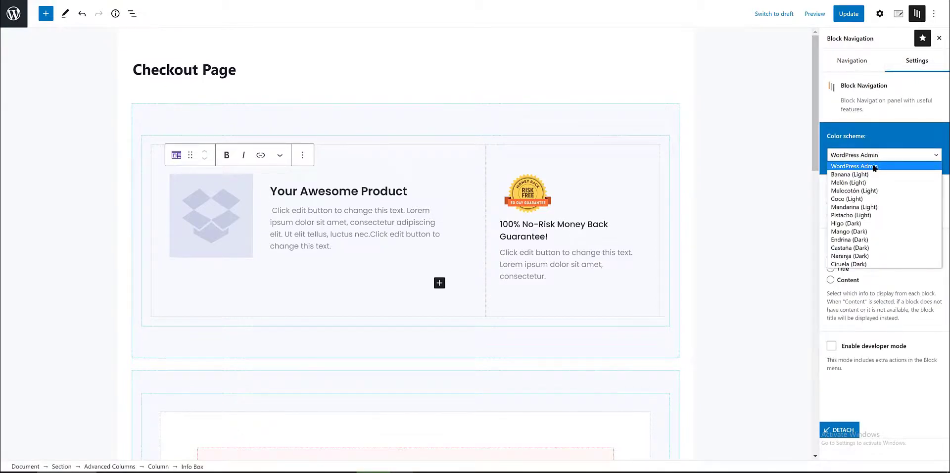
click(867, 256)
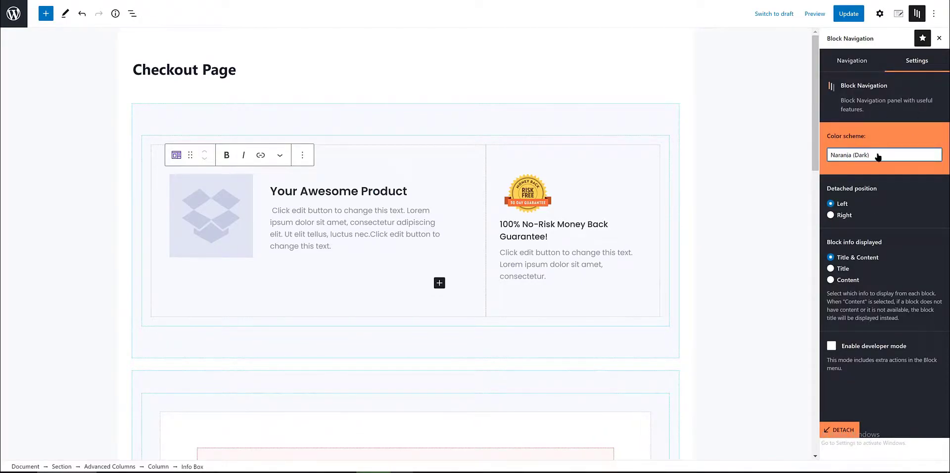
click(876, 156)
click(865, 265)
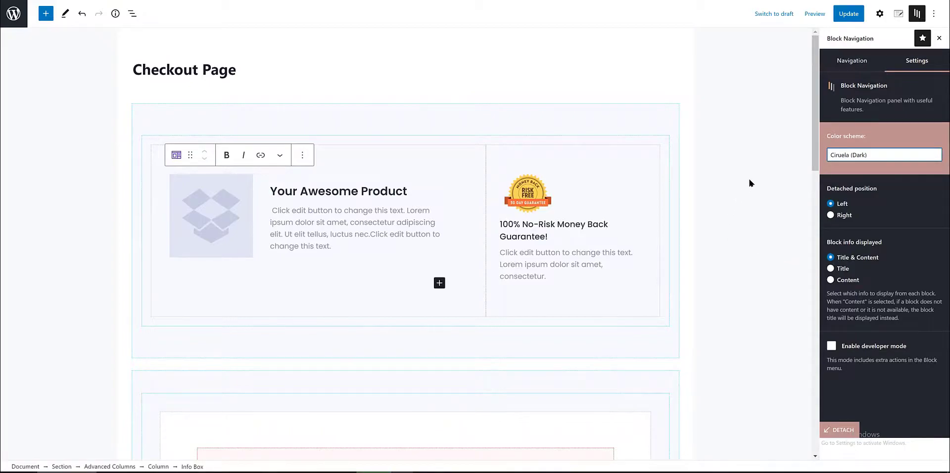
- Update the Checkout Page, look over its billing and order form, and leave the editor
click(850, 14)
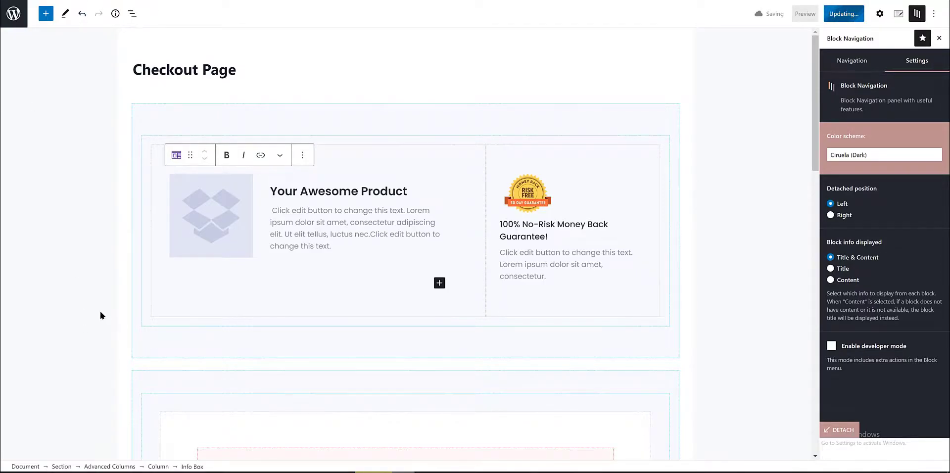
scroll(101, 315, down, 8)
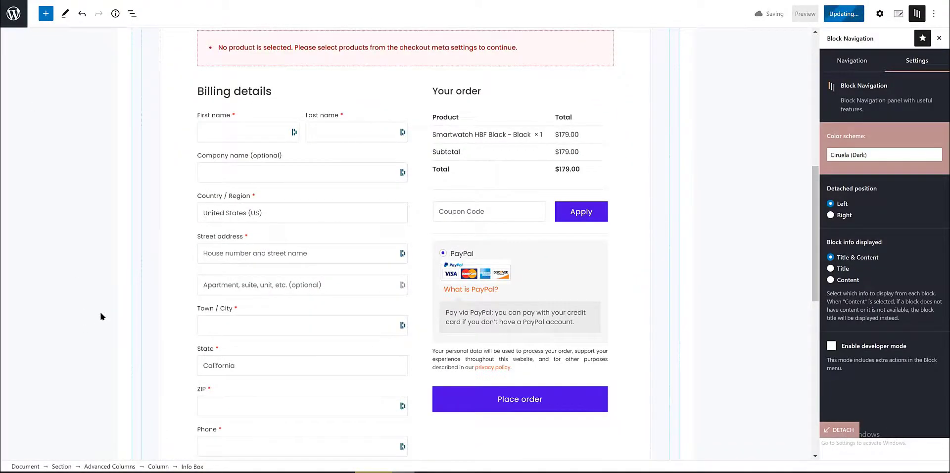
scroll(101, 315, down, 3)
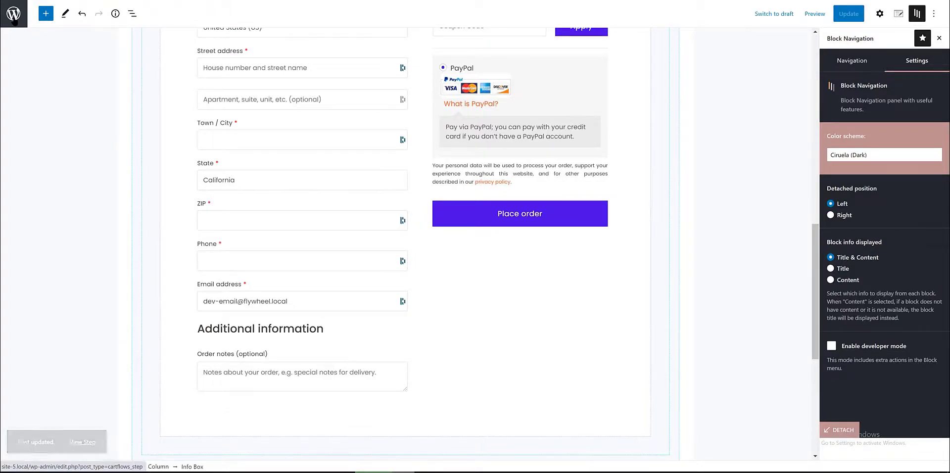
click(14, 20)
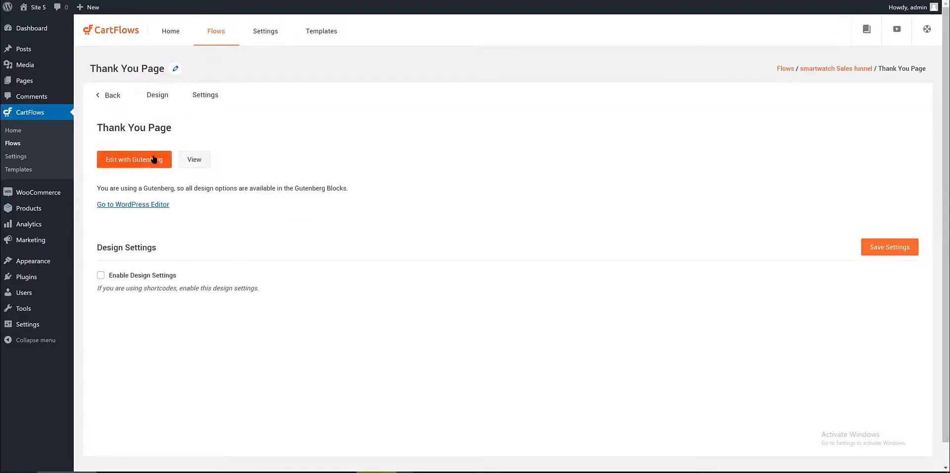
- Open the Thank You Page step in the Gutenberg editor and select the Info Box holding the thank you heading
click(154, 159)
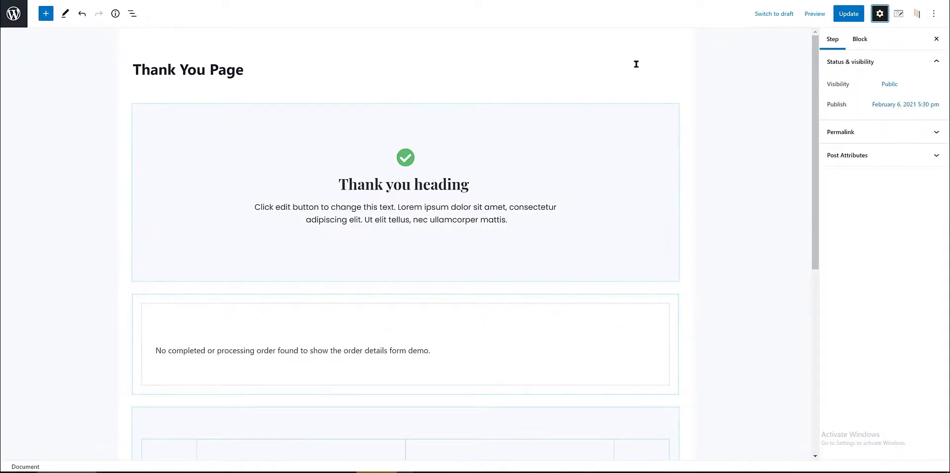
click(616, 147)
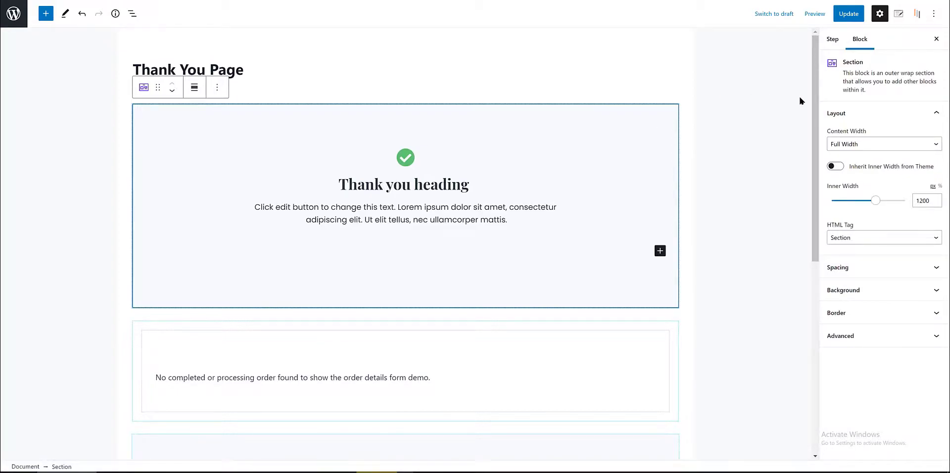
click(493, 164)
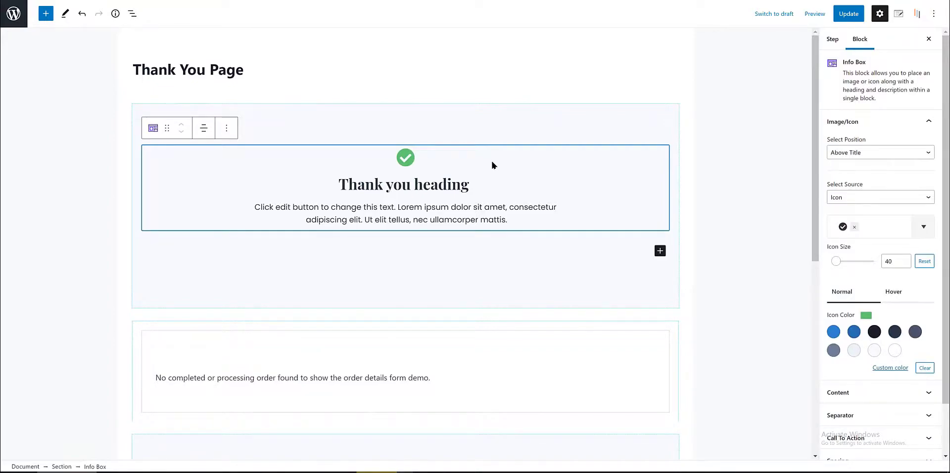
- Keep the Info Box graphic above the title and replace its icon with the smartwatch illustration 20945221-scaled.jpg from the media library
click(879, 153)
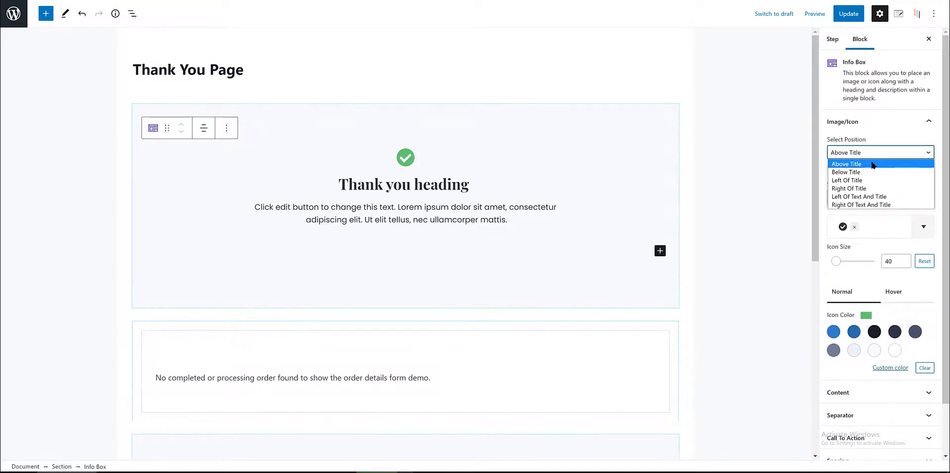
click(873, 165)
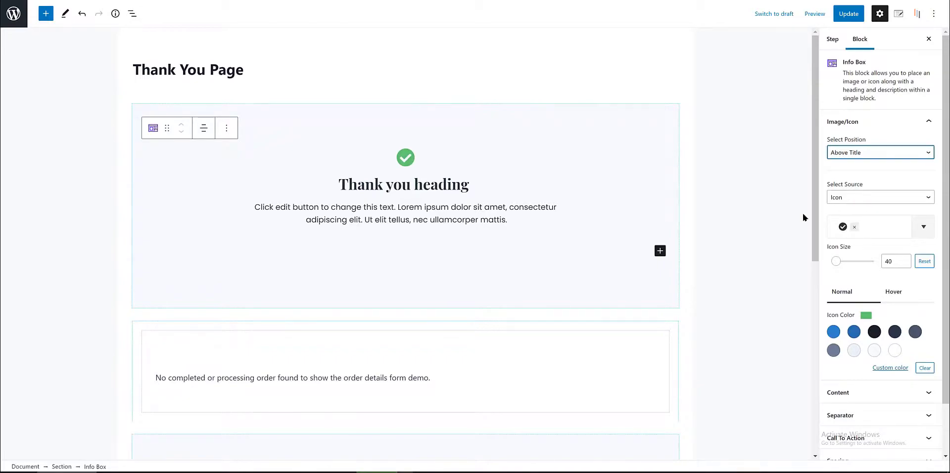
click(850, 198)
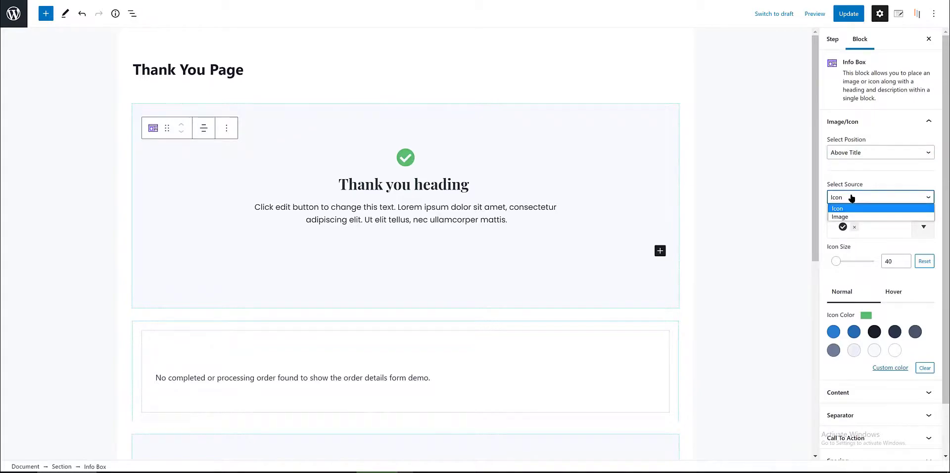
click(845, 218)
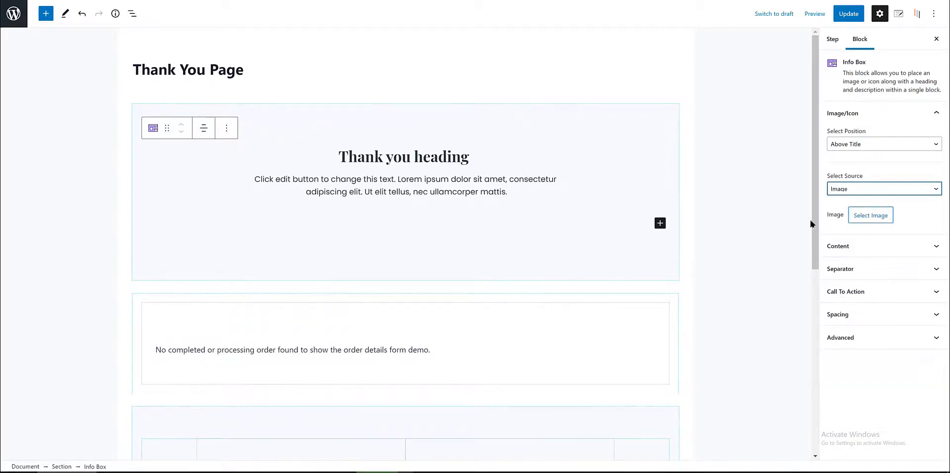
click(865, 217)
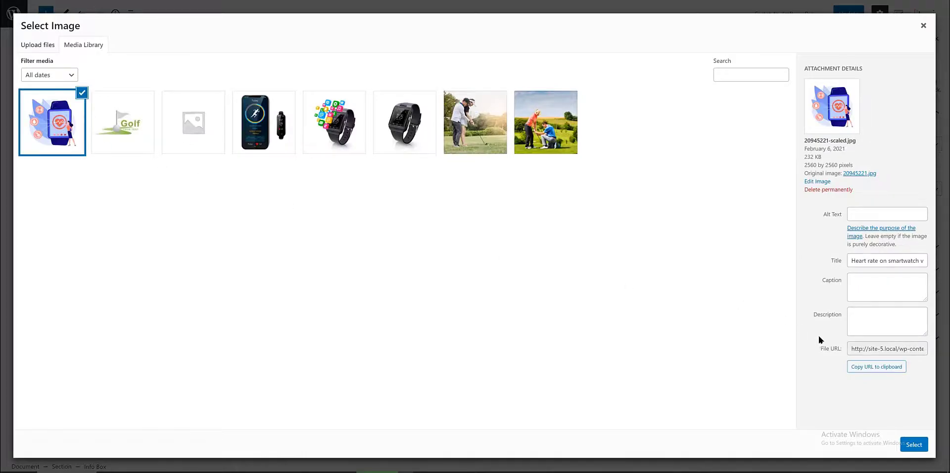
click(916, 439)
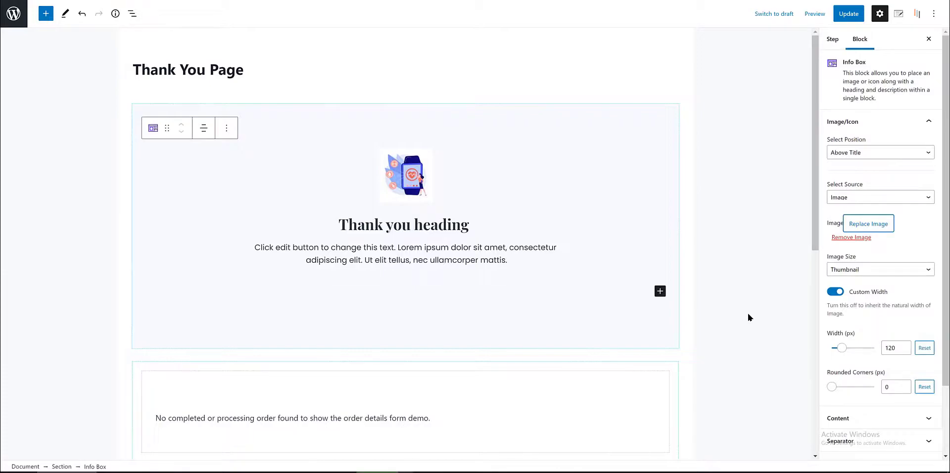
- Set the custom width of the Info Box's smartwatch image to 250 px
scroll(749, 317, down, 1)
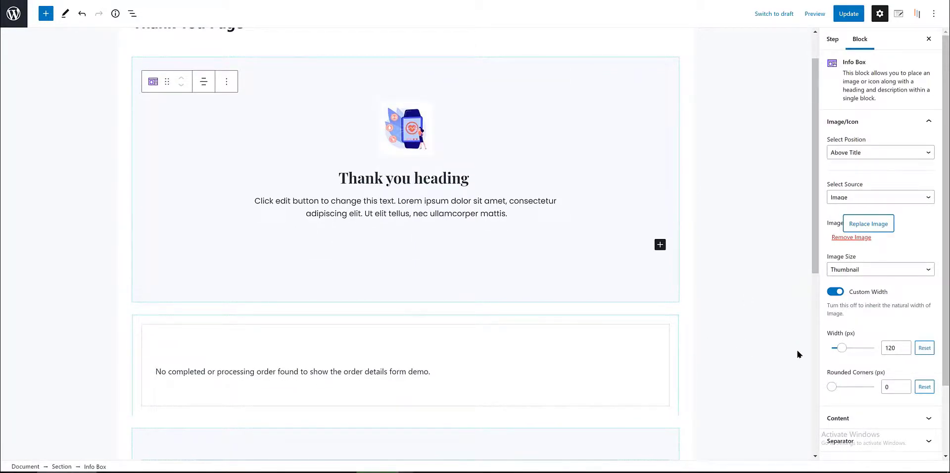
double_click(888, 346)
text(250)
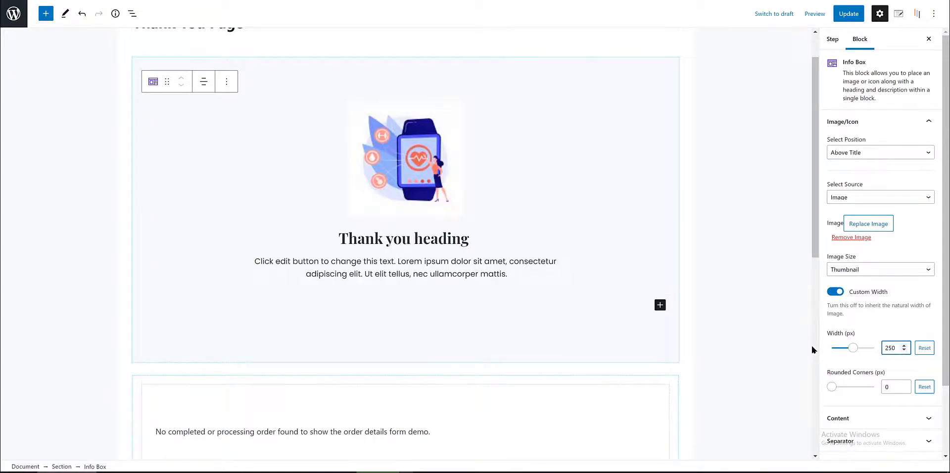
- Add a Solid separator after the Info Box title and set its width to 12%
scroll(812, 349, down, 2)
scroll(891, 361, down, 2)
click(874, 364)
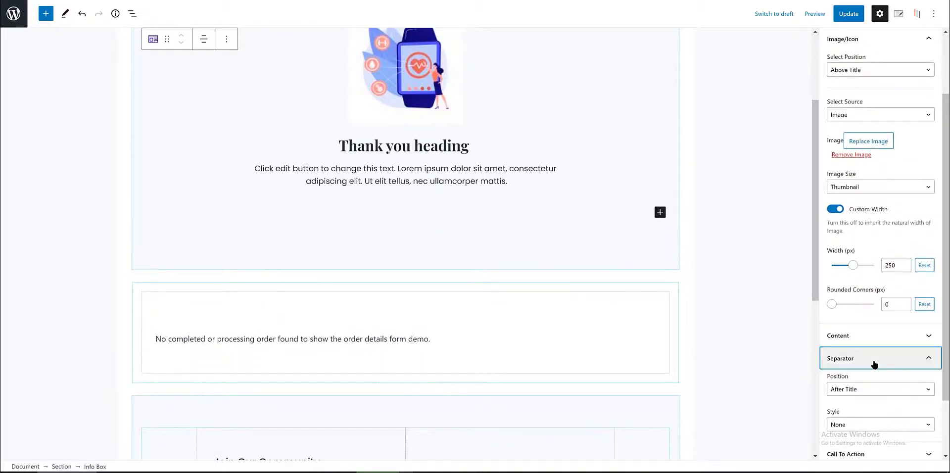
click(867, 390)
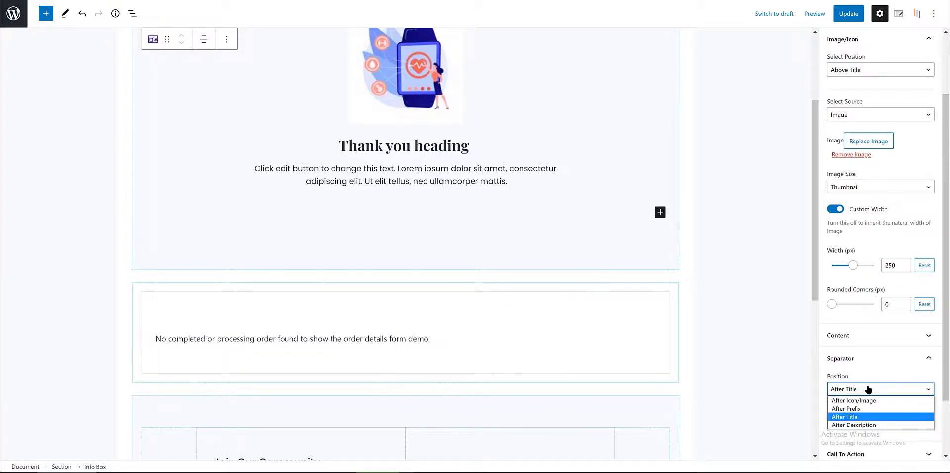
scroll(851, 431, down, 2)
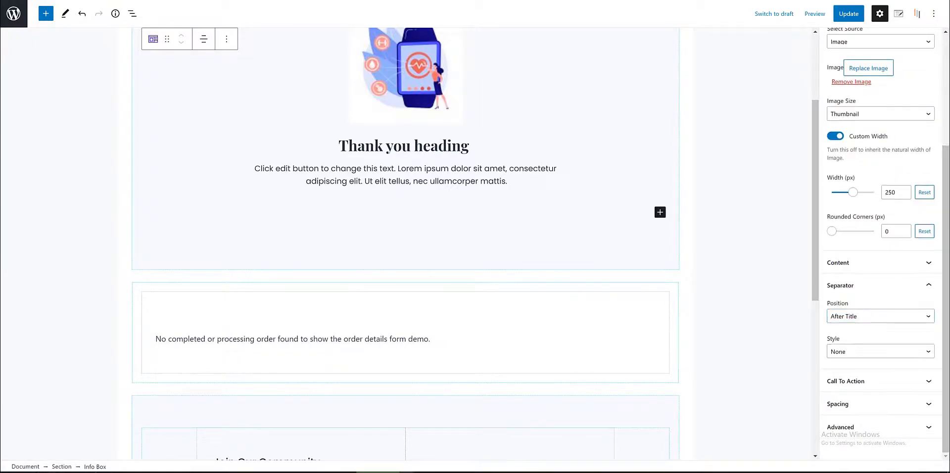
click(856, 352)
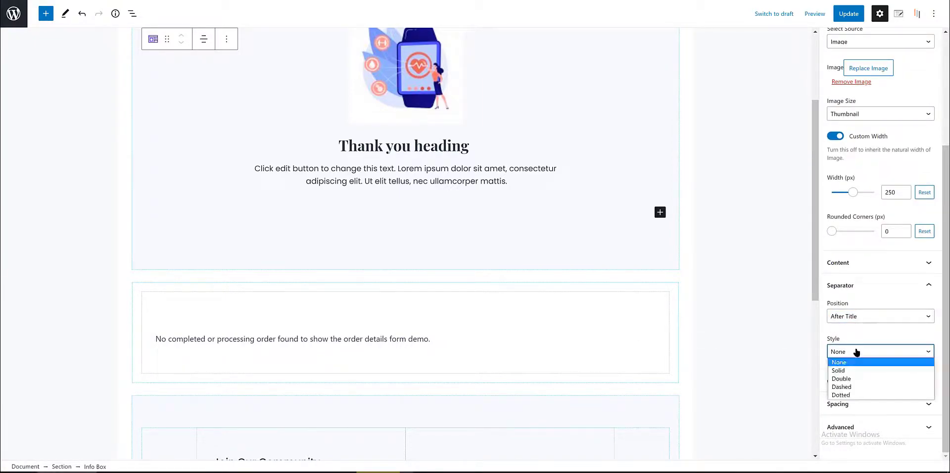
click(858, 368)
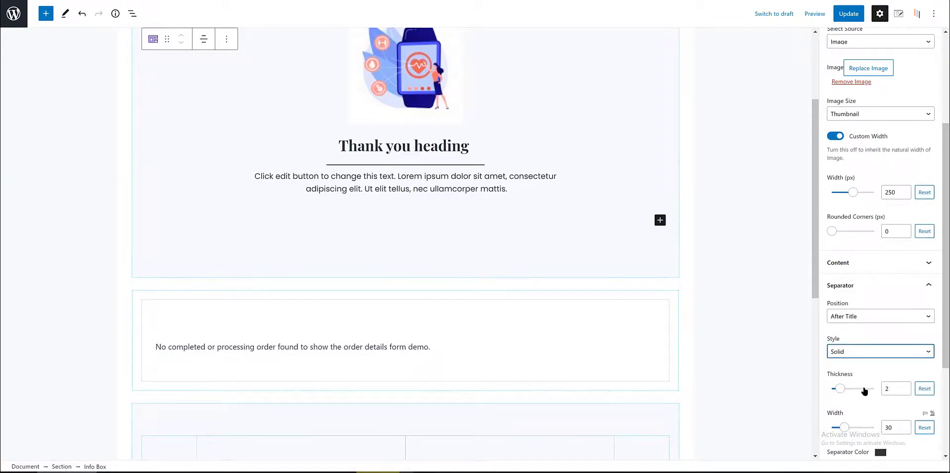
double_click(887, 427)
text(12)
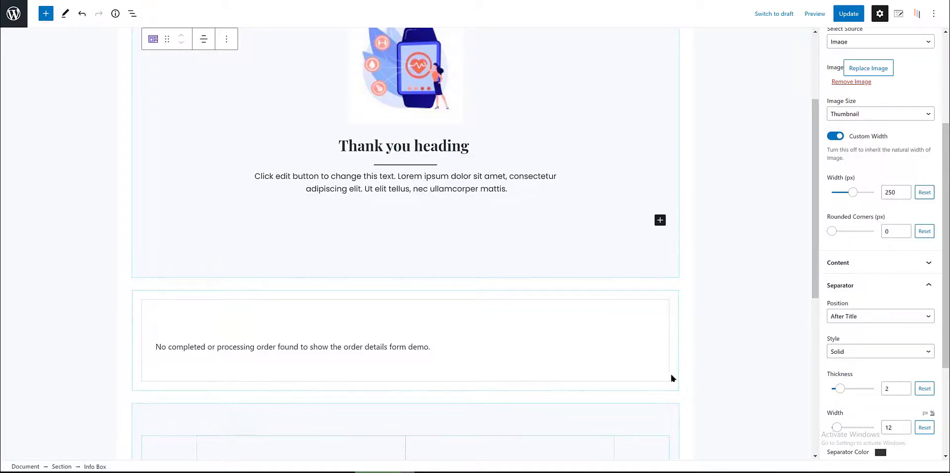
scroll(872, 337, down, 2)
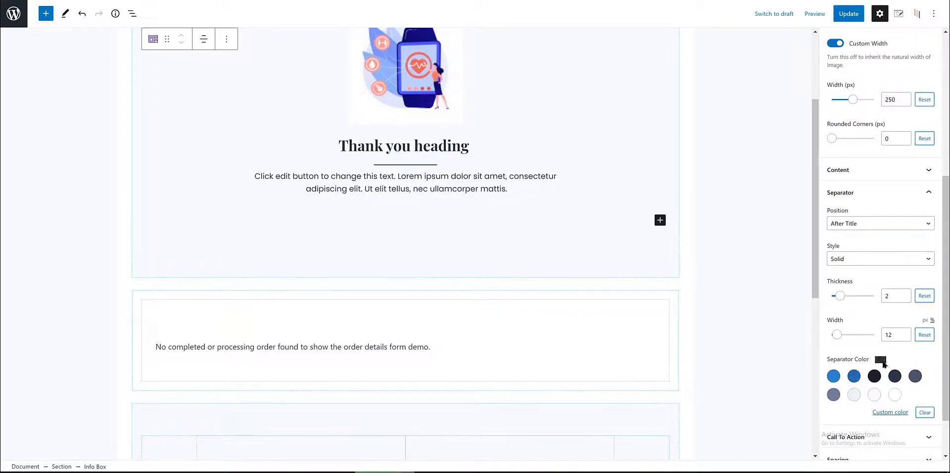
click(782, 357)
- Insert a Video block below the Info Box in the Thank You Page's first Section
click(426, 200)
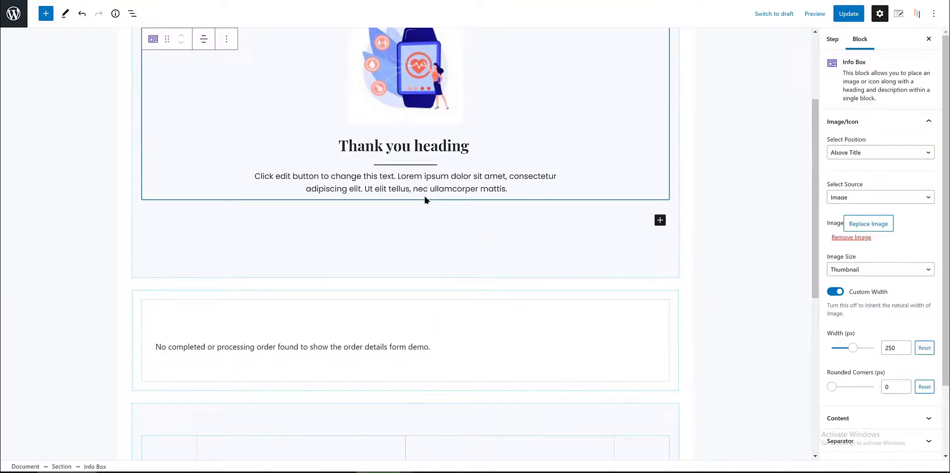
scroll(400, 261, down, 5)
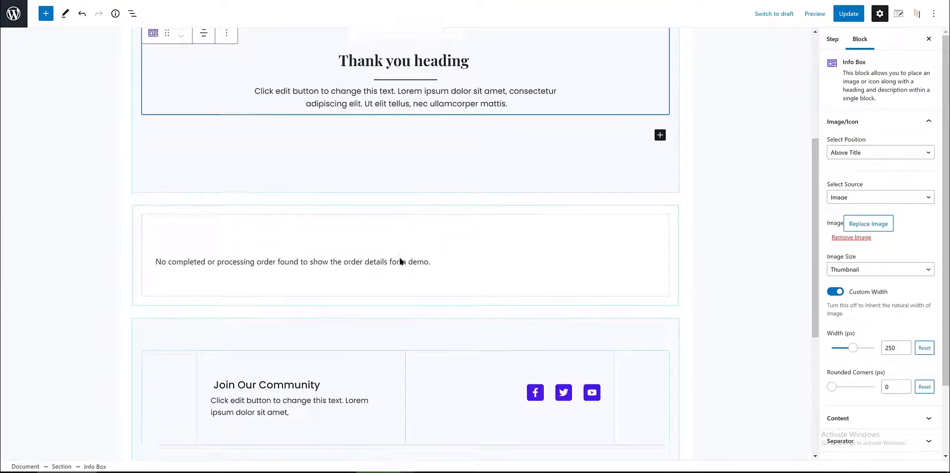
scroll(452, 197, down, 1)
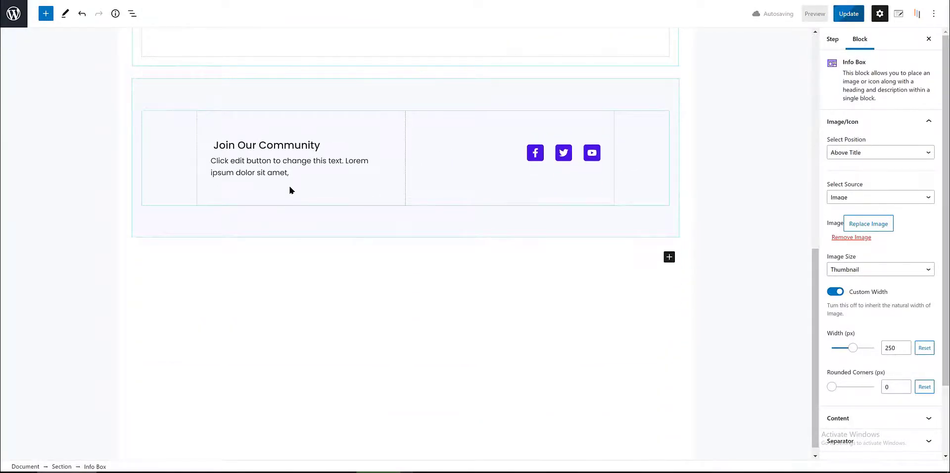
scroll(291, 189, up, 5)
click(658, 175)
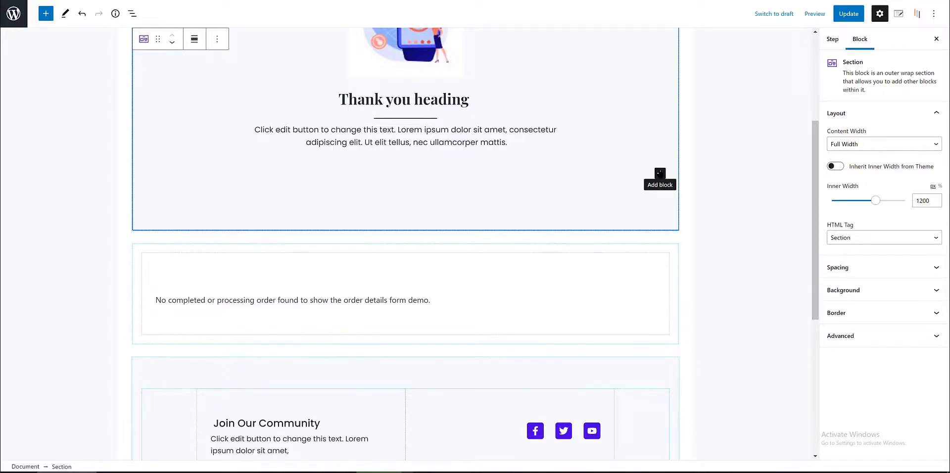
click(661, 172)
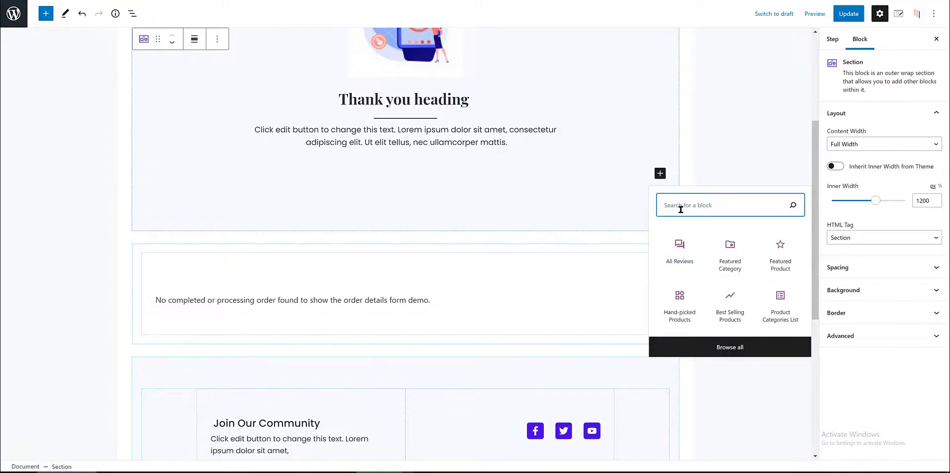
text(video)
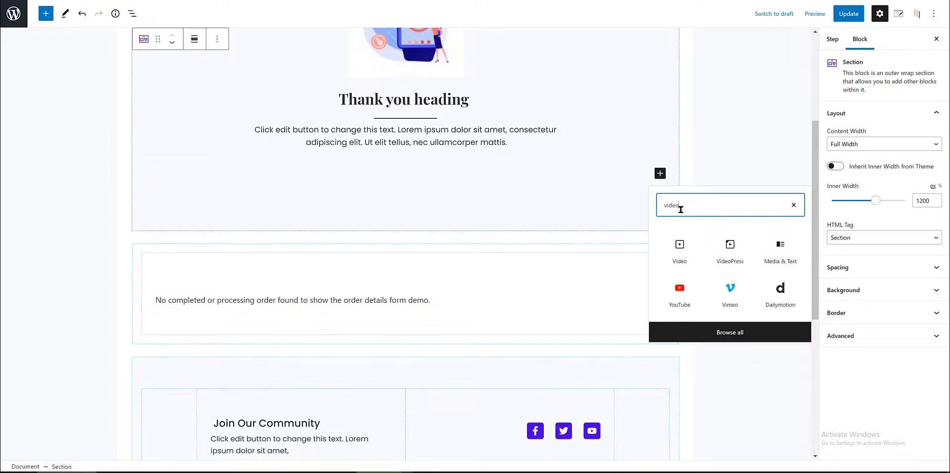
click(677, 254)
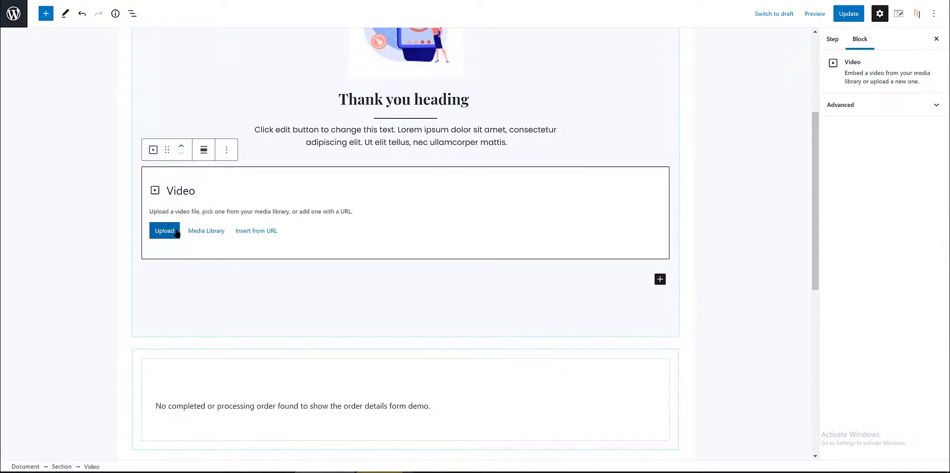
click(259, 232)
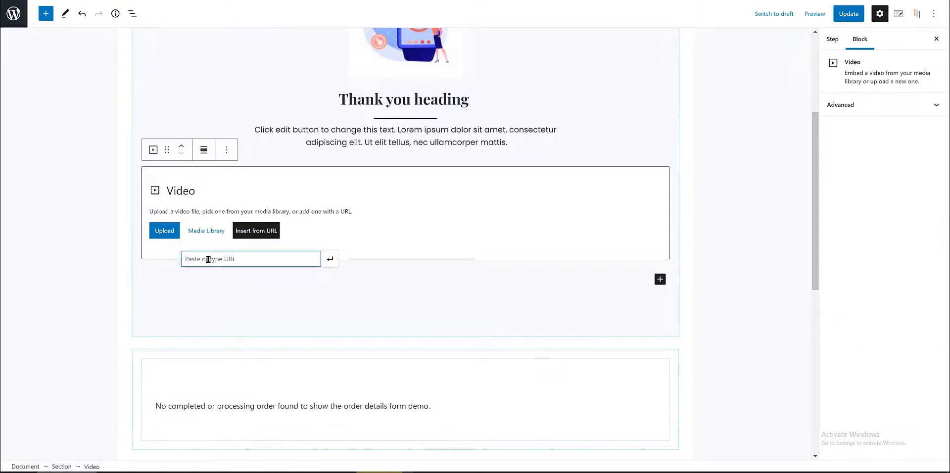
text(https://www.youtube.com/watch?v=1ncf9cjSeBo)
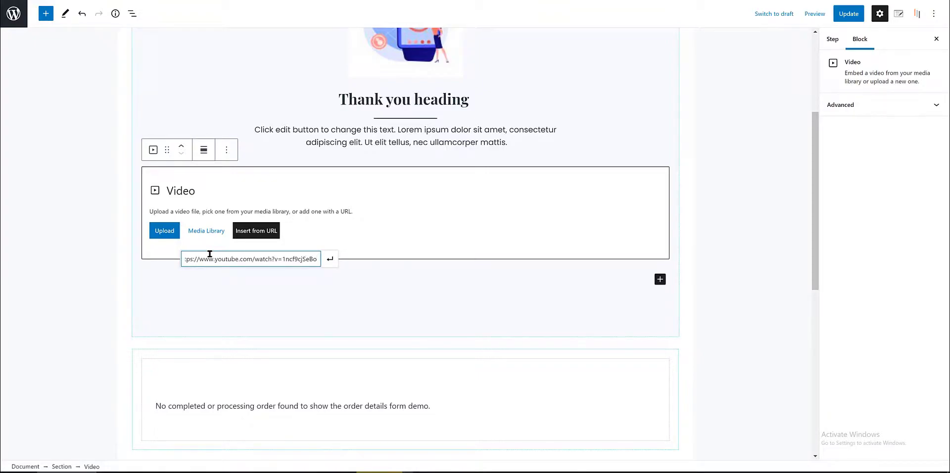
click(331, 261)
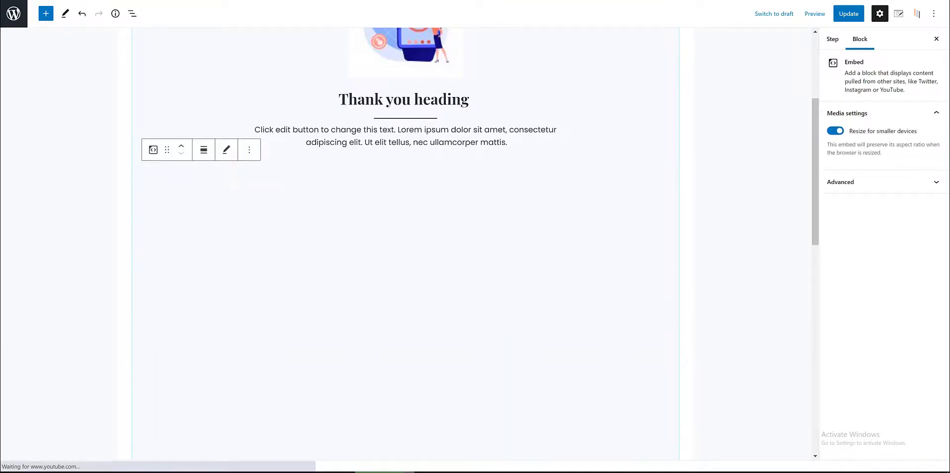
- Toggle the embedded video's resizing for smaller devices off and back on
scroll(20, 328, down, 4)
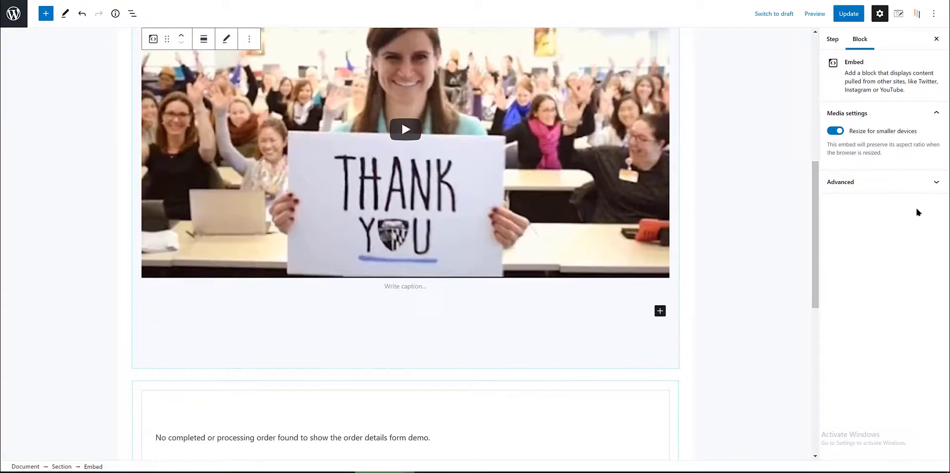
click(835, 132)
click(835, 132)
scroll(745, 233, up, 4)
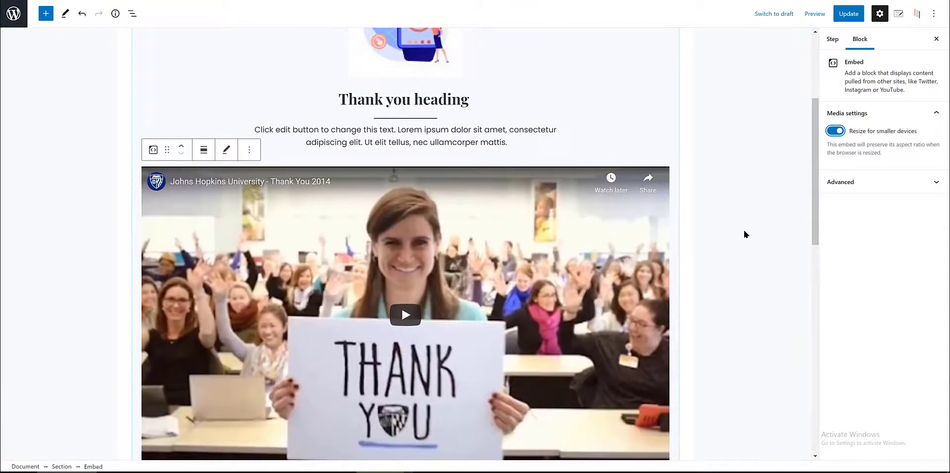
- Insert a Multi Buttons block below the embedded video in the Thank You Page's first Section
scroll(745, 233, up, 4)
scroll(745, 234, down, 9)
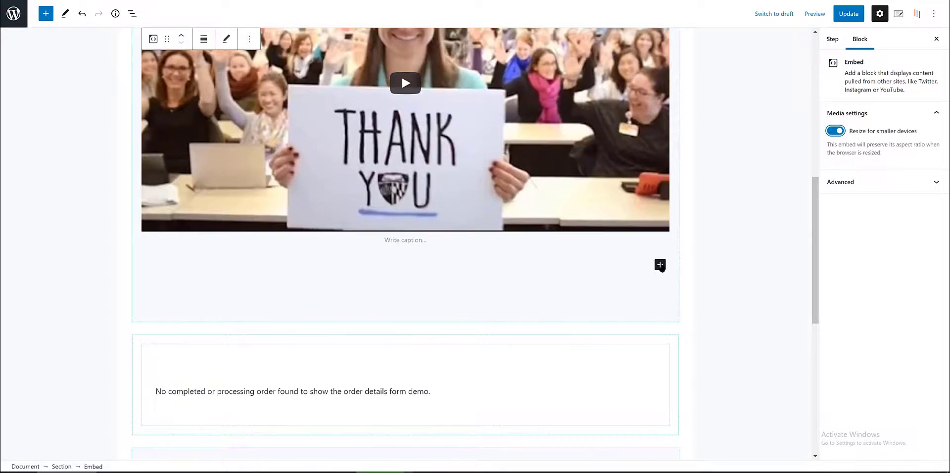
click(660, 265)
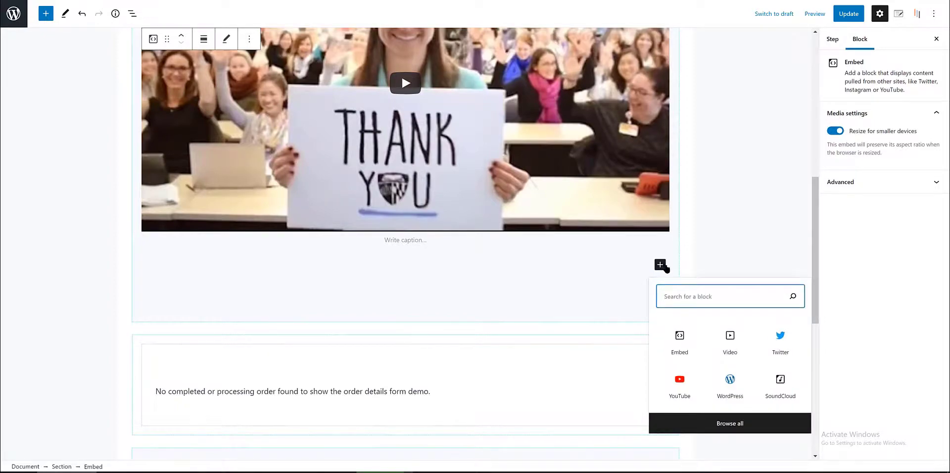
text(multi)
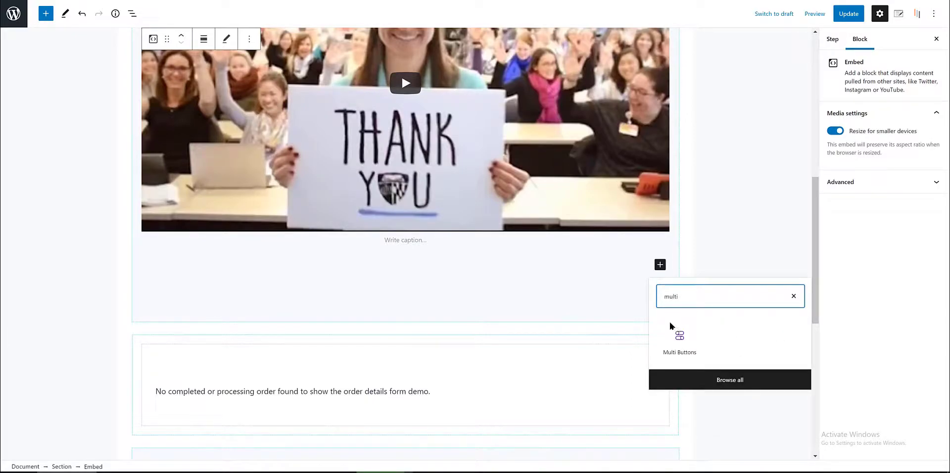
click(672, 351)
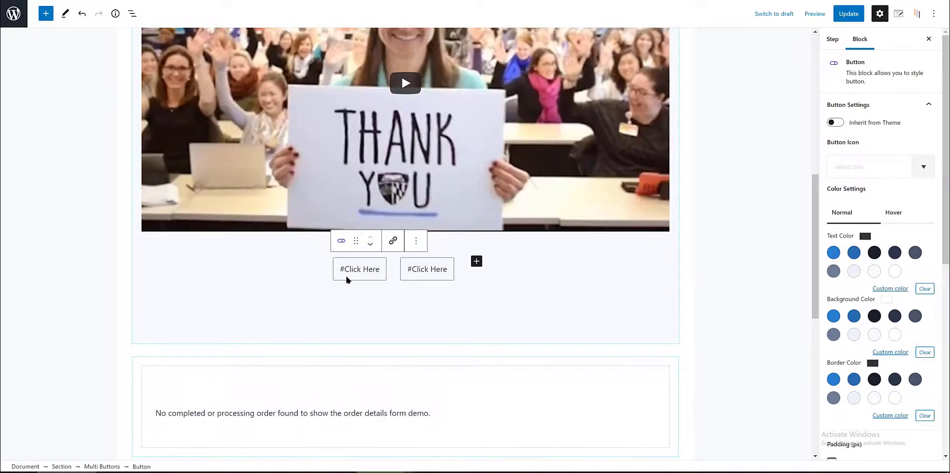
- Label the two buttons below the video "Need Help?" and "Docs"
drag(345, 269, 383, 272)
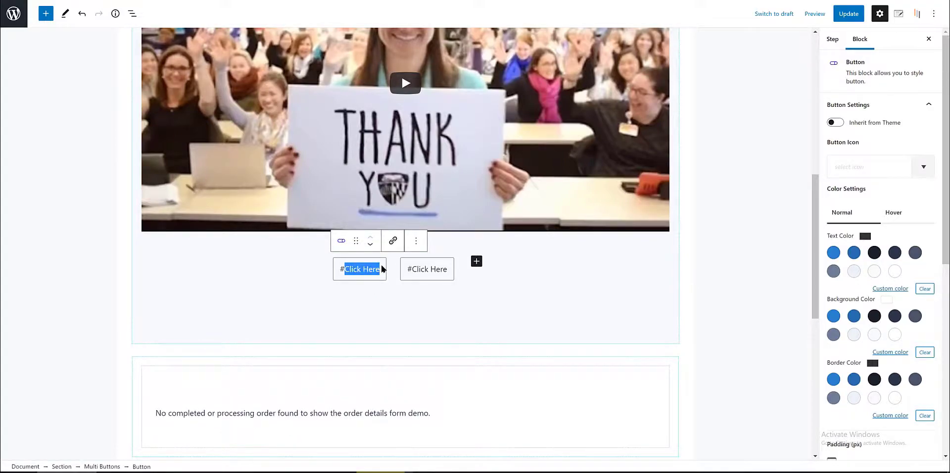
text(Need Help?)
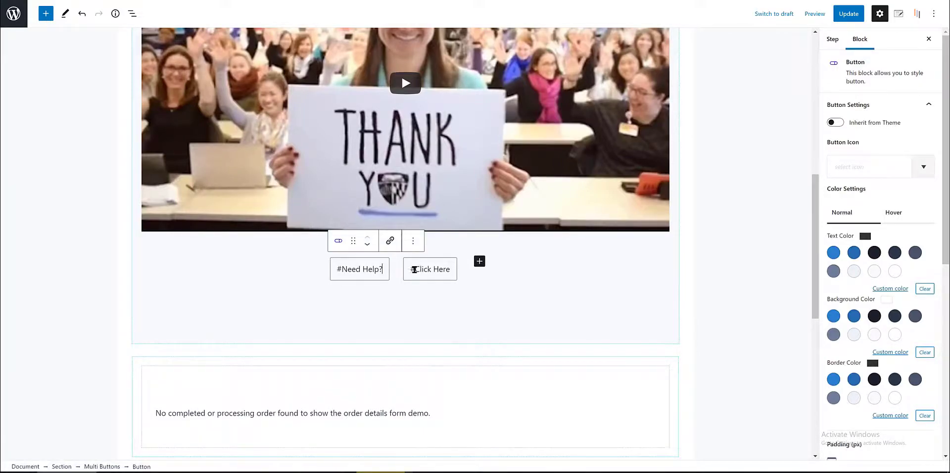
triple_click(444, 270)
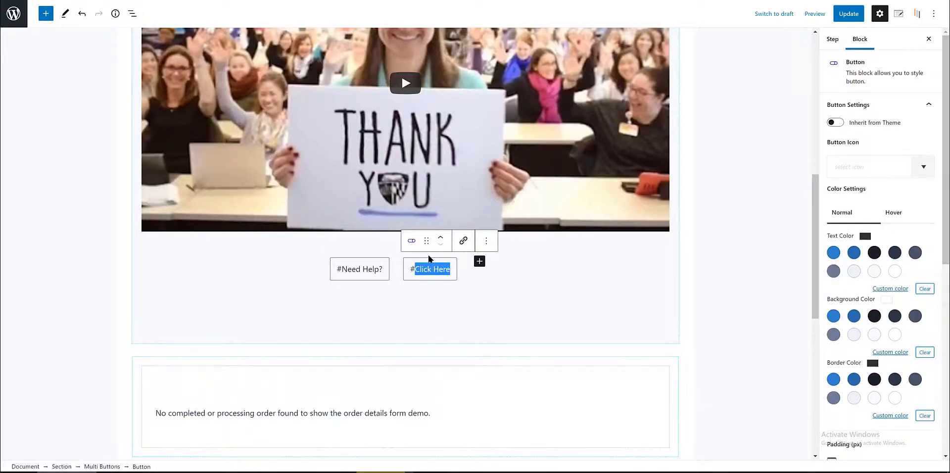
text(Docs)
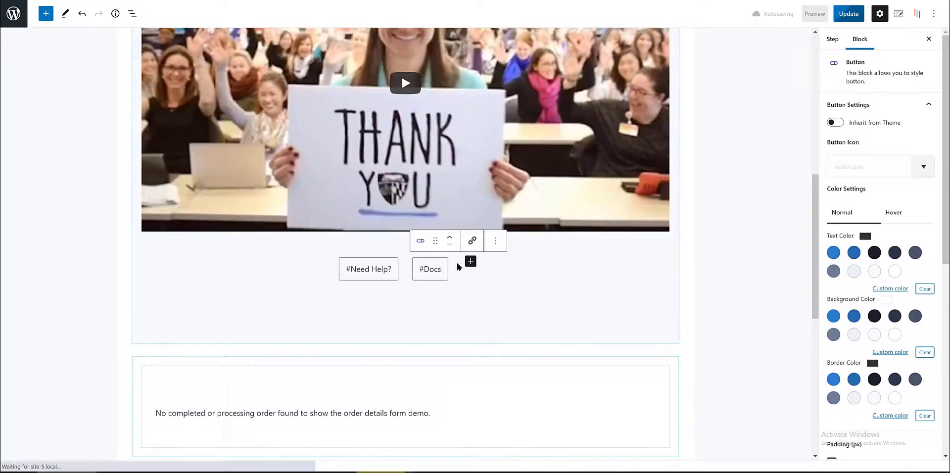
- Set the Docs button's background color to #8352ff and copy that hex value
click(485, 290)
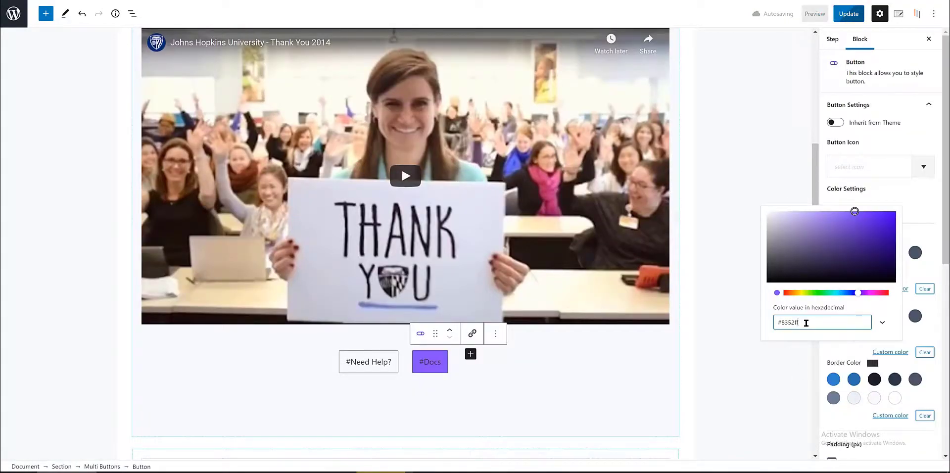
drag(831, 323, 761, 325)
key(ctrl+c)
right_click(792, 323)
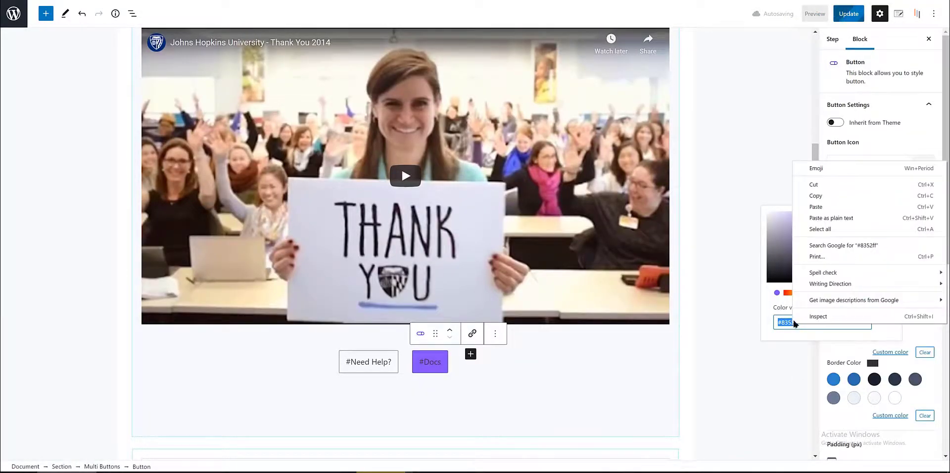
click(814, 206)
click(725, 329)
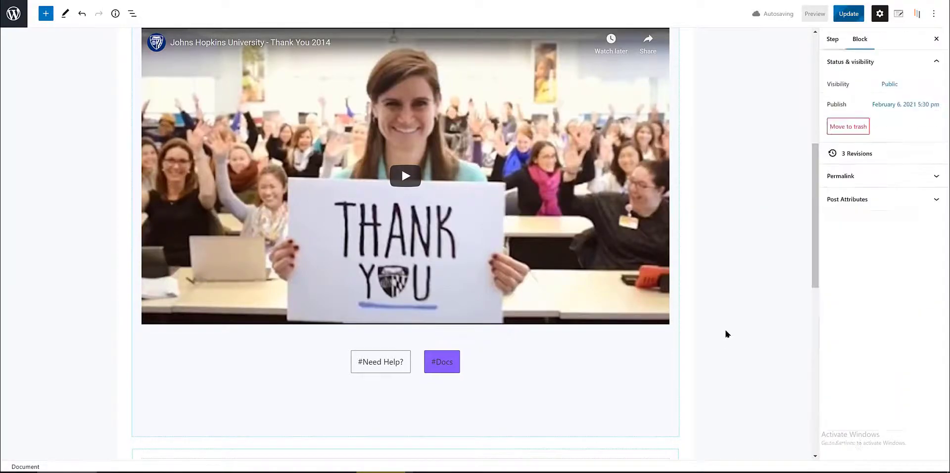
- Apply the same #8352ff background color to the Need Help? button
click(384, 362)
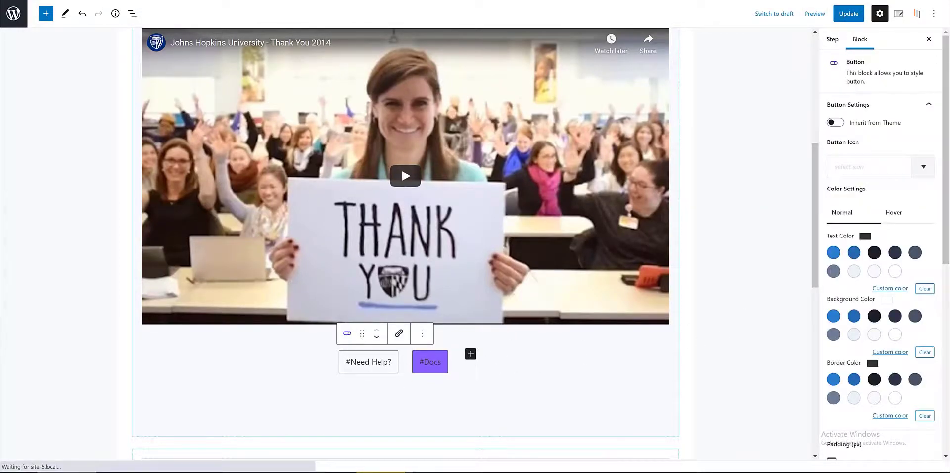
click(890, 351)
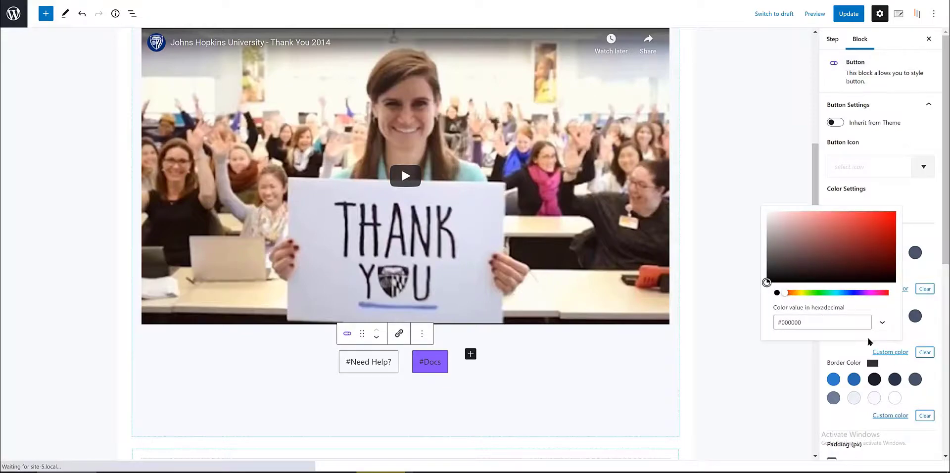
drag(812, 321, 741, 314)
key(ctrl+v)
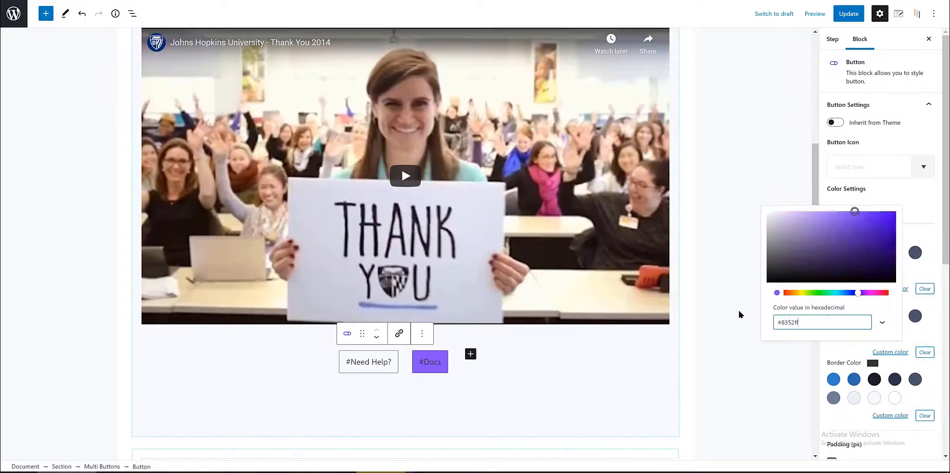
click(761, 407)
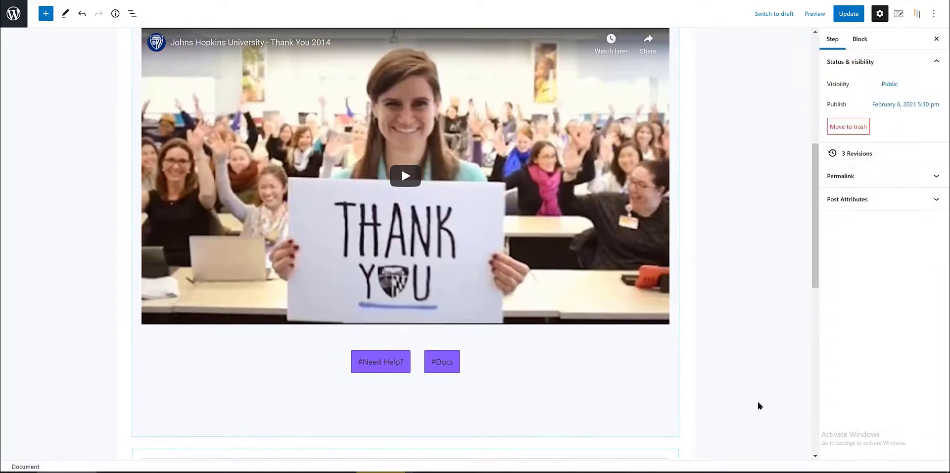
- Save the Thank You Page changes and look over the updated layout
click(844, 14)
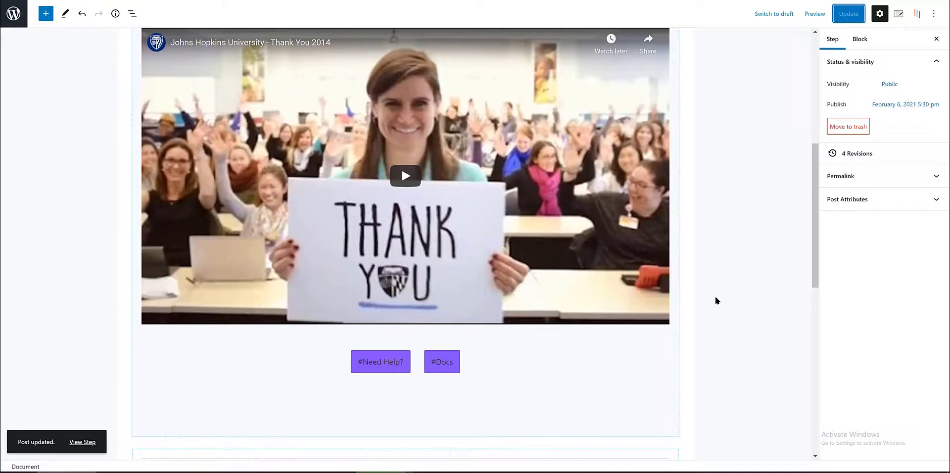
scroll(716, 301, up, 5)
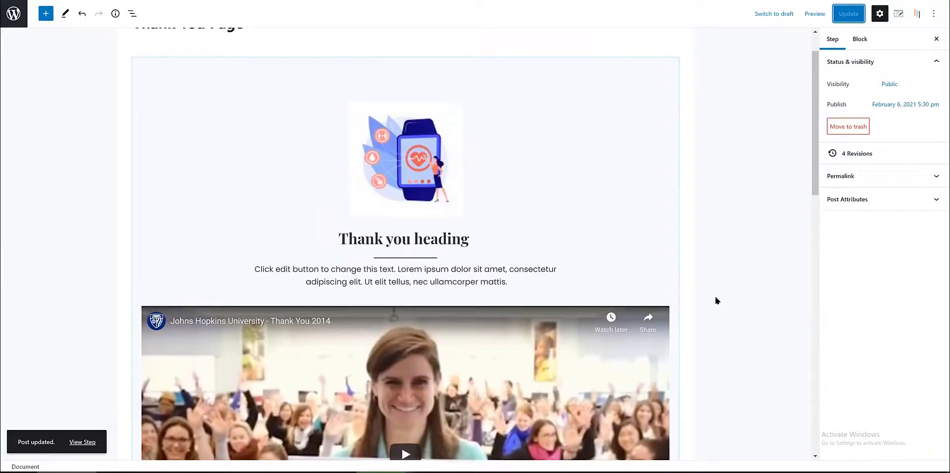
scroll(718, 300, down, 6)
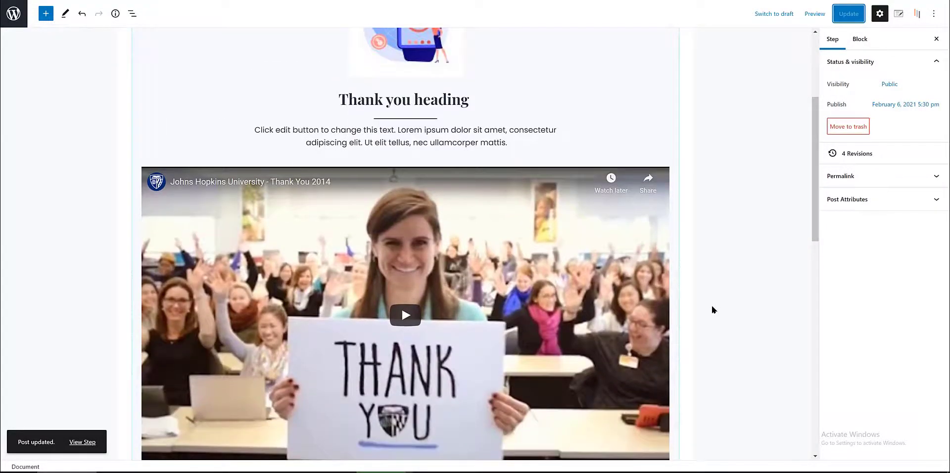
scroll(709, 317, down, 1)
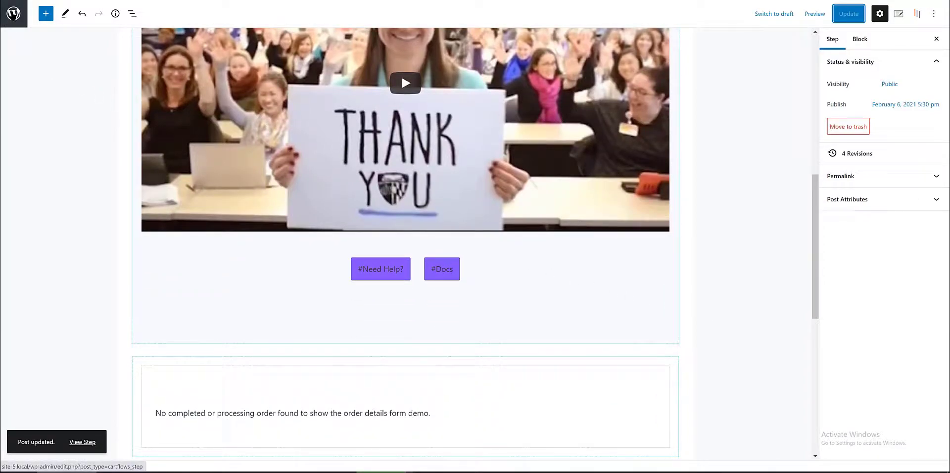
- Leave the editor, return to the CartFlows flows list and view the smartwatch Sales funnel
click(14, 22)
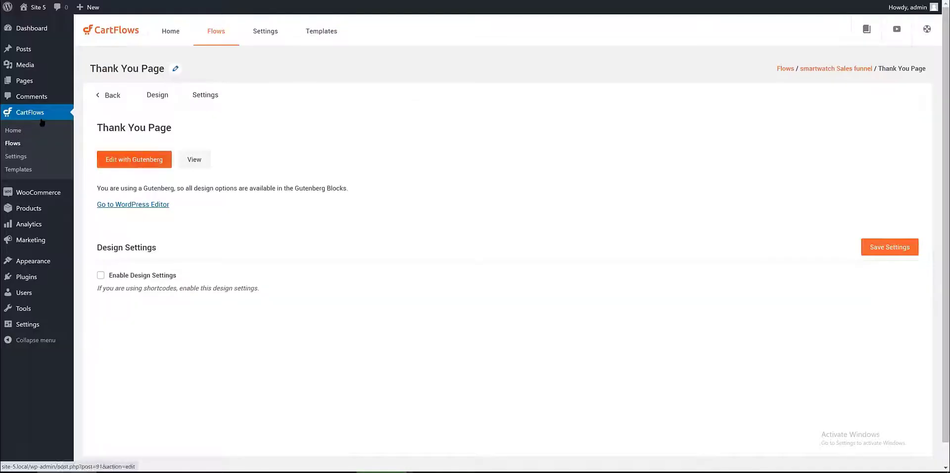
click(12, 143)
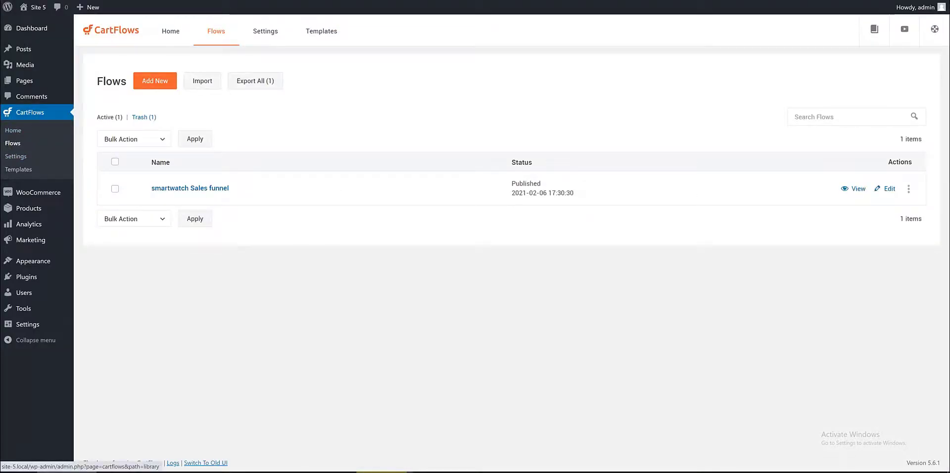
click(859, 189)
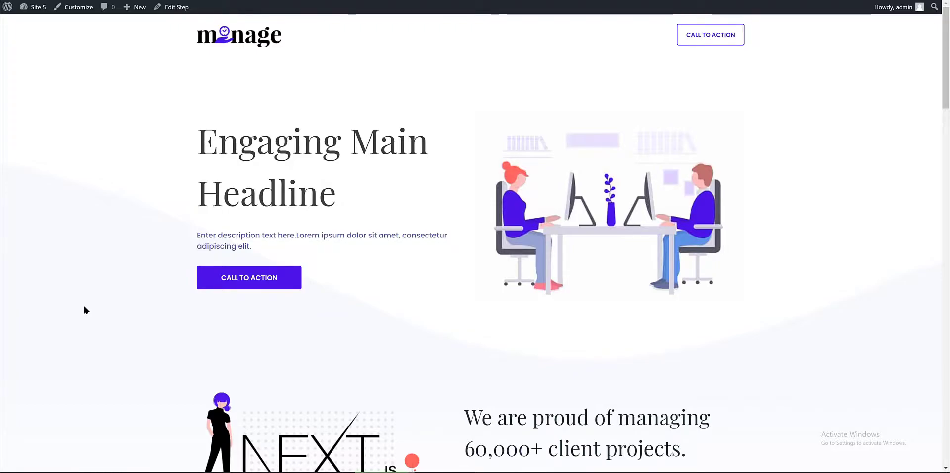
- Review the live landing page from the main headline through to the testimonial section
scroll(83, 310, down, 3)
scroll(85, 310, down, 3)
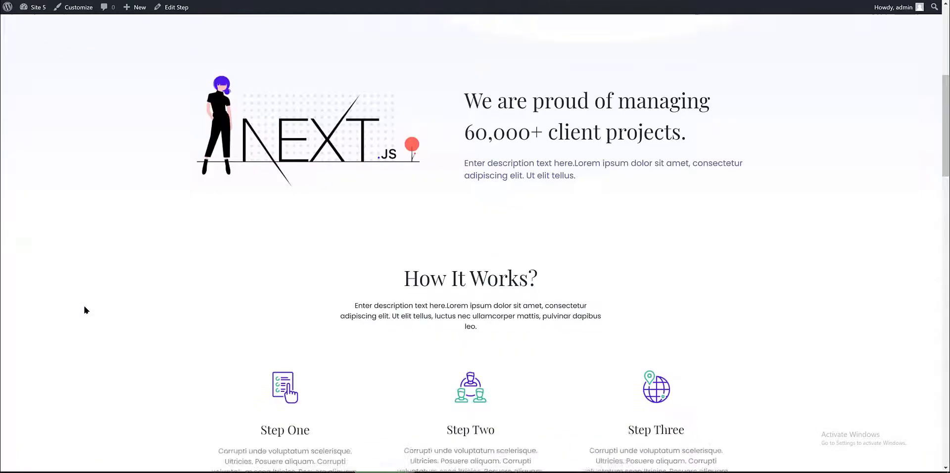
scroll(85, 310, down, 3)
scroll(85, 310, down, 3)
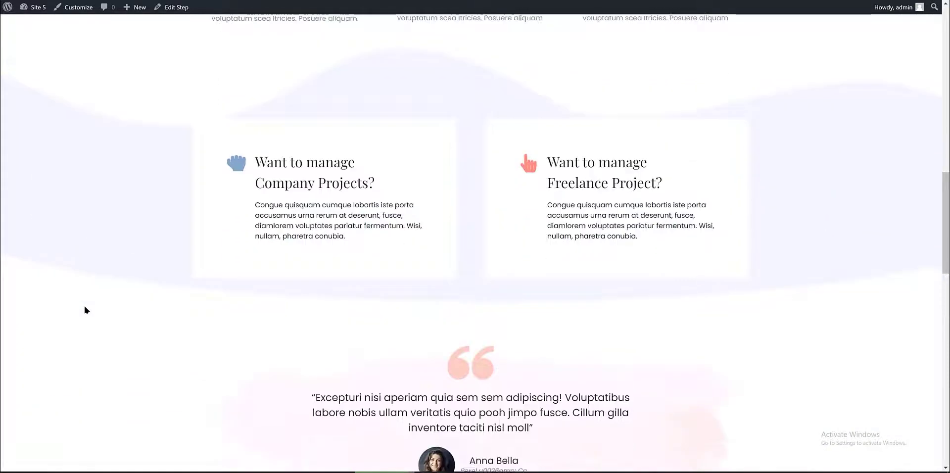
scroll(85, 310, down, 2)
scroll(85, 310, up, 1)
scroll(85, 310, up, 12)
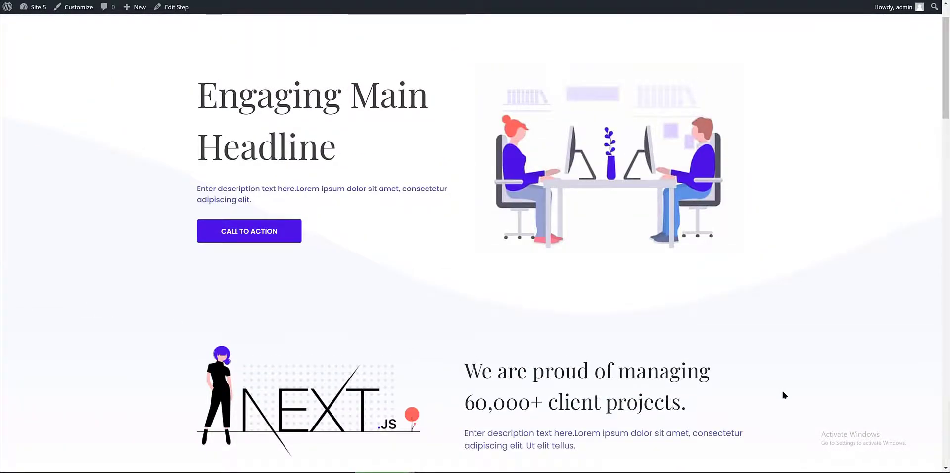
- Inspect the landing page in the browser's iPhone X device preview, checking the sections from the headline to How It Works
right_click(762, 319)
click(790, 459)
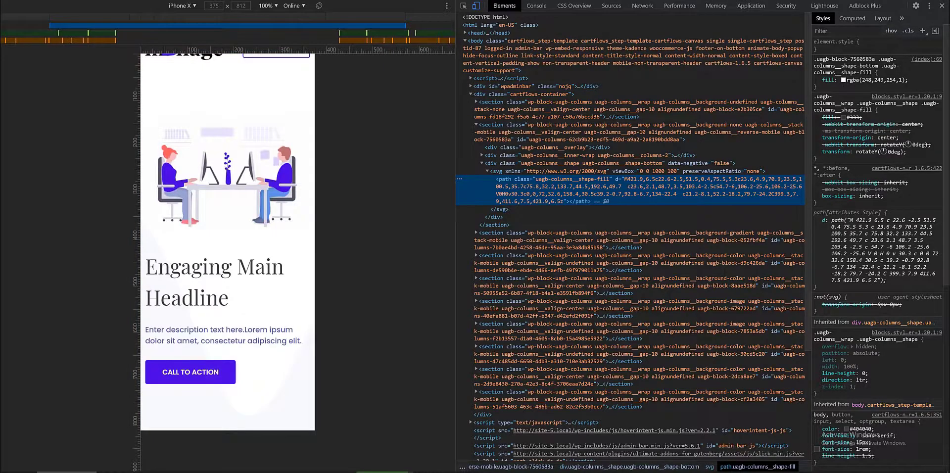
scroll(228, 243, down, 5)
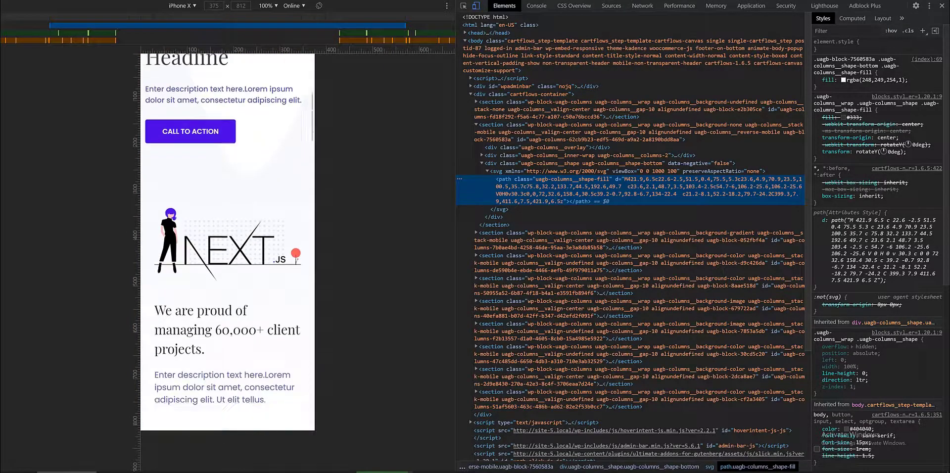
scroll(228, 242, down, 4)
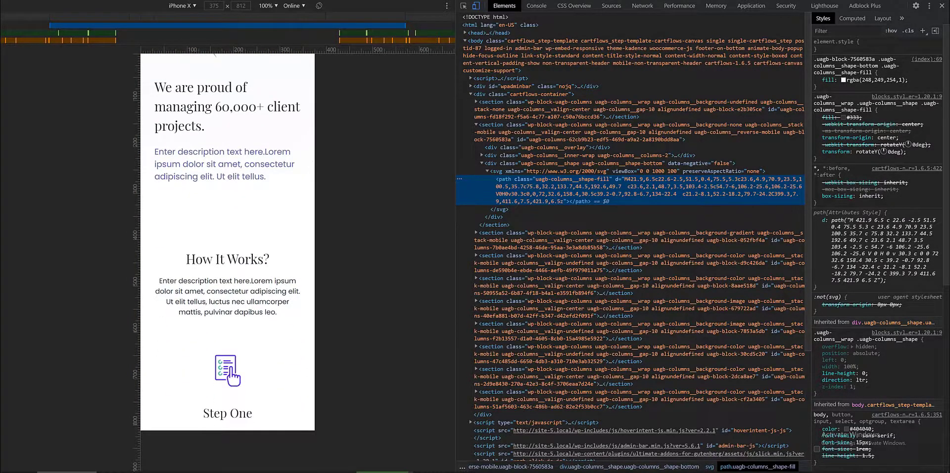
scroll(227, 243, down, 3)
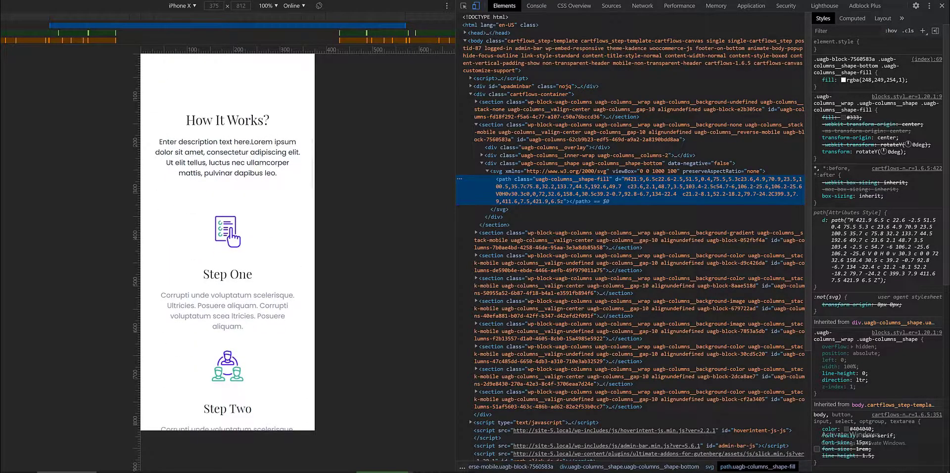
scroll(228, 243, down, 3)
scroll(227, 242, down, 2)
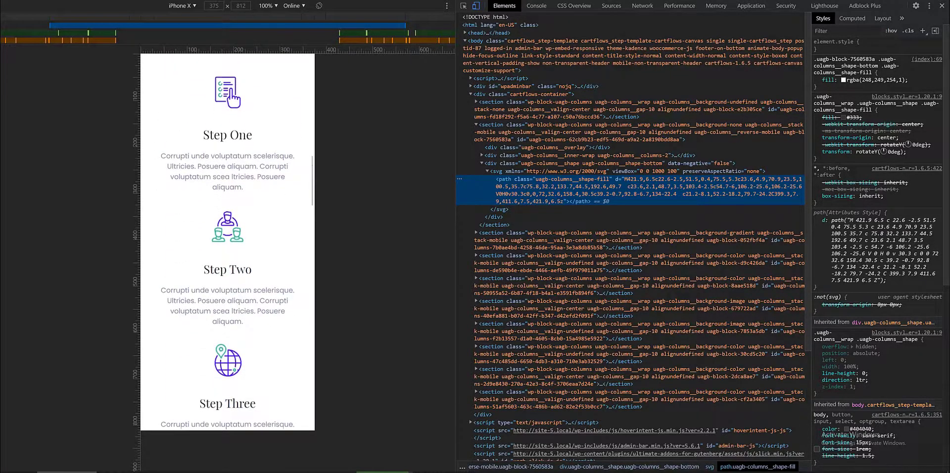
scroll(228, 242, up, 5)
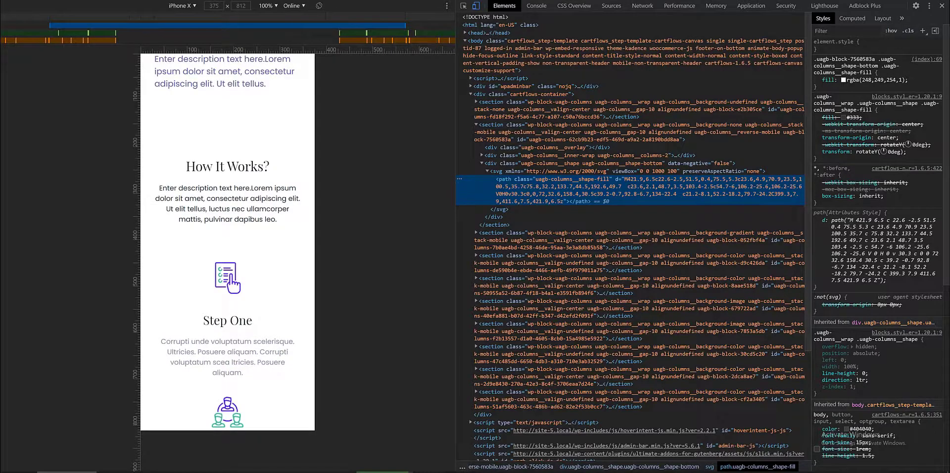
- Switch the landing page's device preview to iPad Pro
click(182, 5)
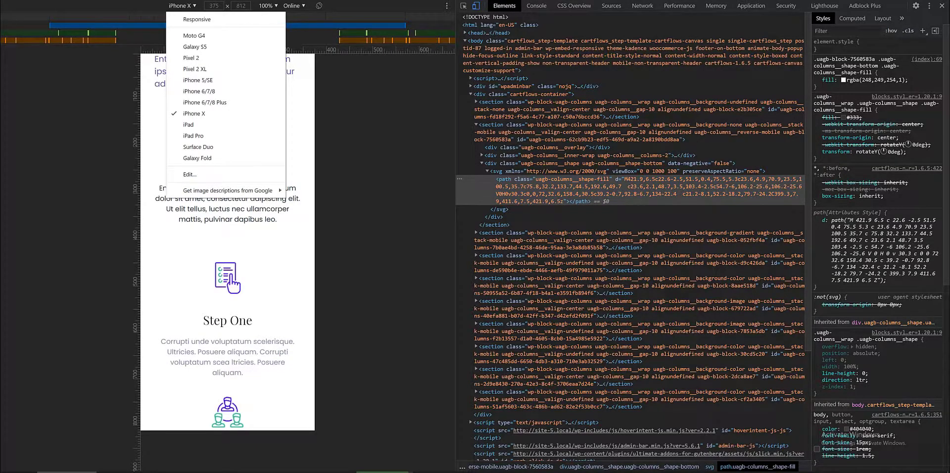
click(193, 136)
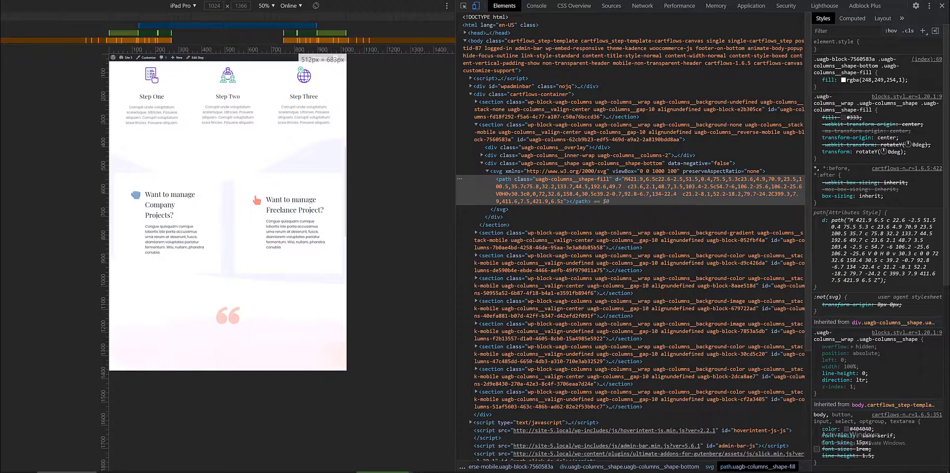
- Review the landing page in the iPad Pro preview, from the call to action to the project type columns
scroll(228, 213, up, 2)
scroll(228, 213, up, 10)
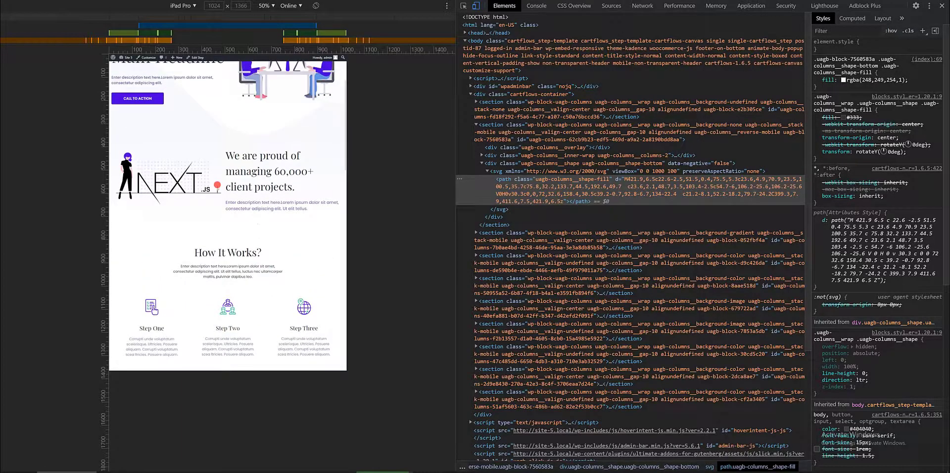
scroll(228, 212, down, 7)
scroll(227, 213, down, 10)
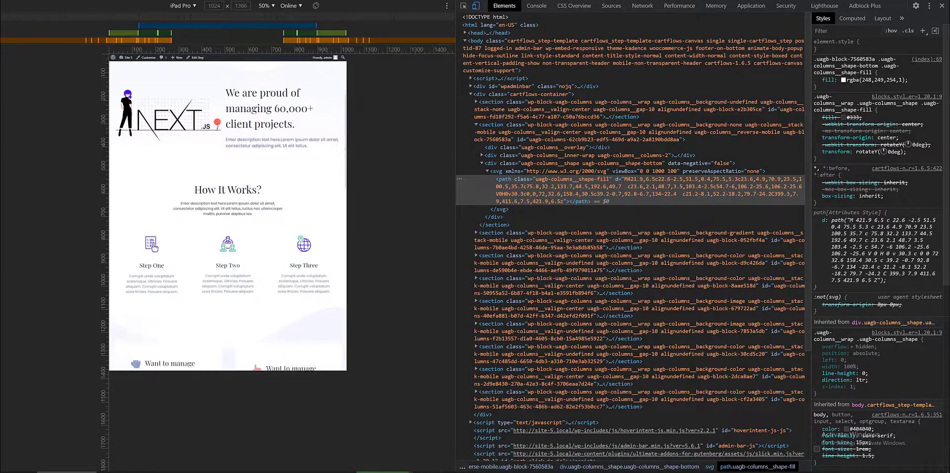
scroll(228, 213, down, 1)
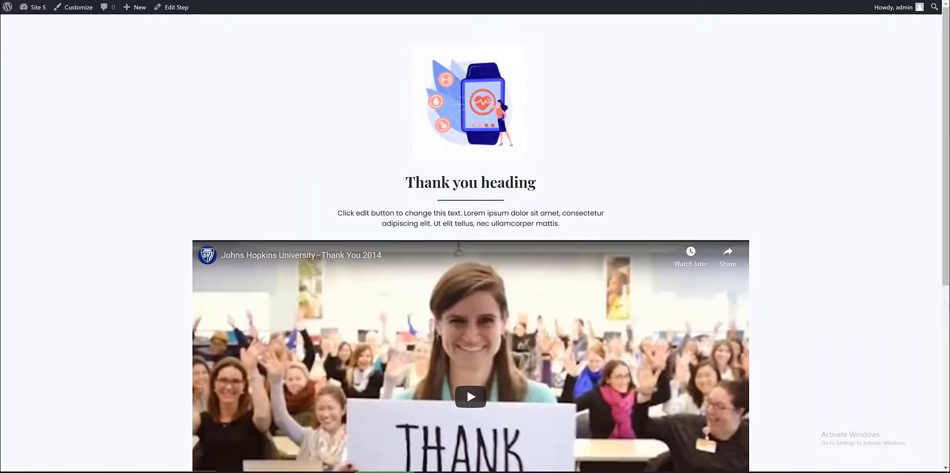
- Inspect the live thank-you page with the developer tools and view it in the iPhone X device preview
right_click(700, 171)
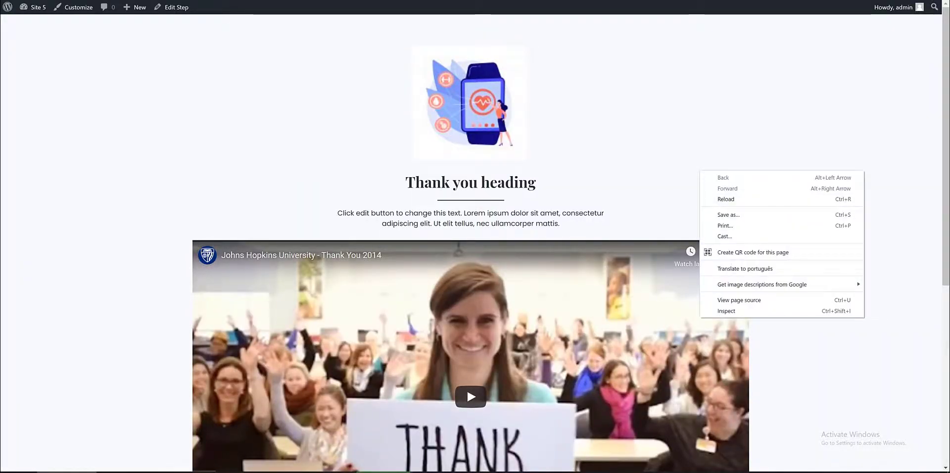
click(727, 311)
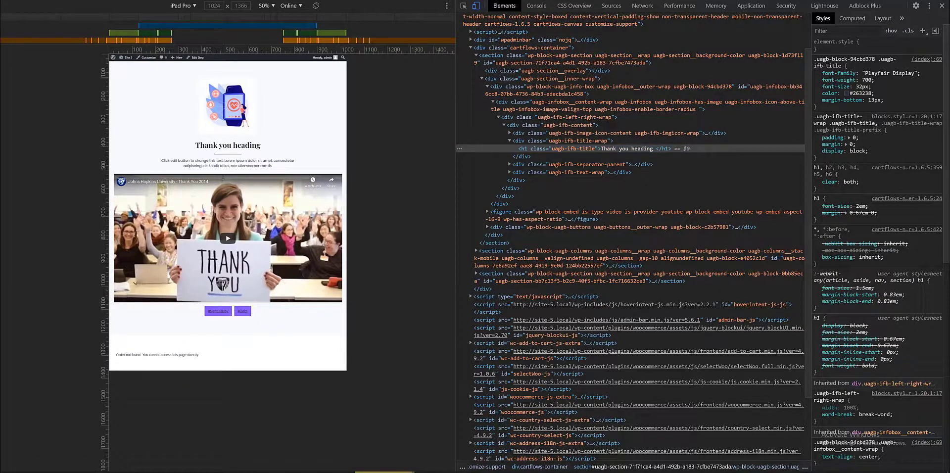
click(184, 5)
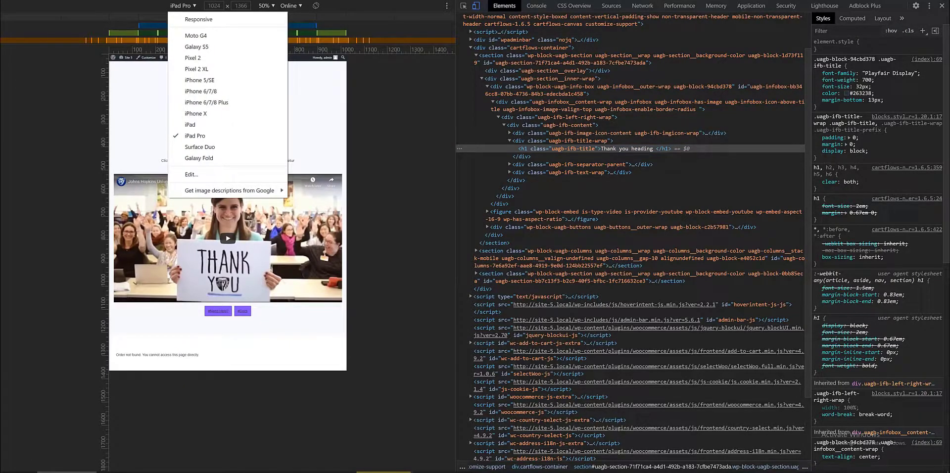
click(198, 113)
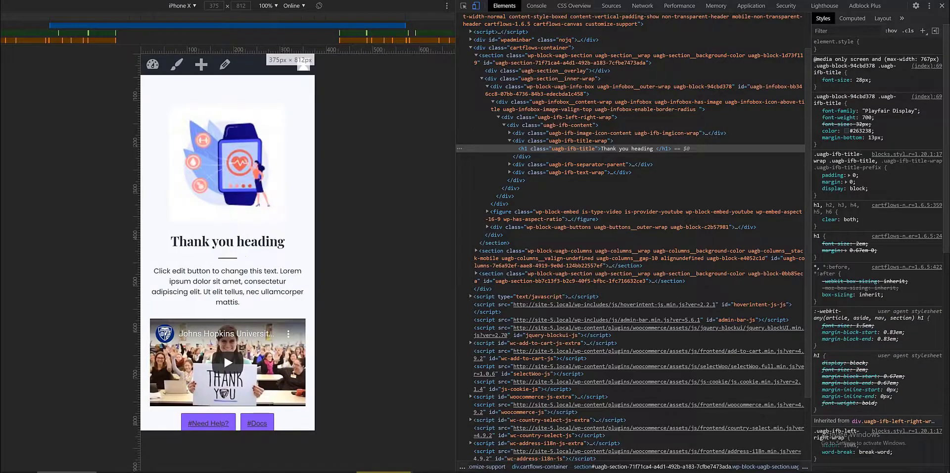
scroll(224, 220, down, 2)
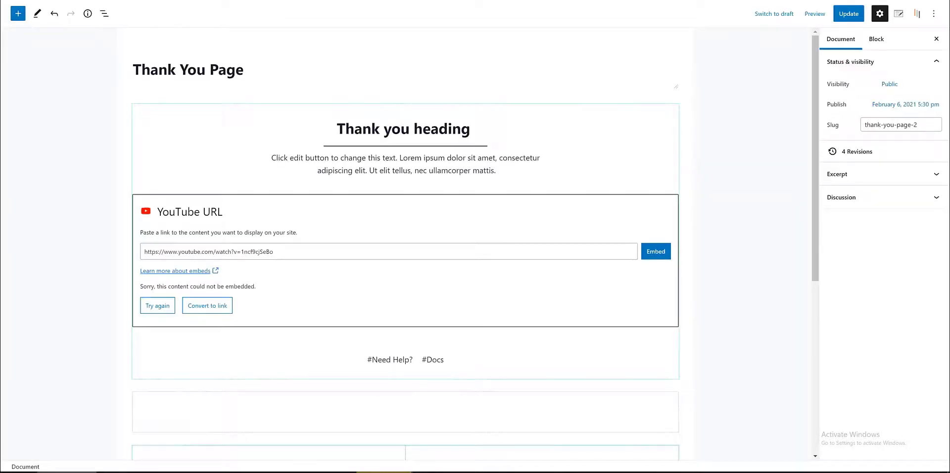
- Center-align the social icon list in the Thank You Page's Join Our Community section, update the page and leave the editor
key(Return)
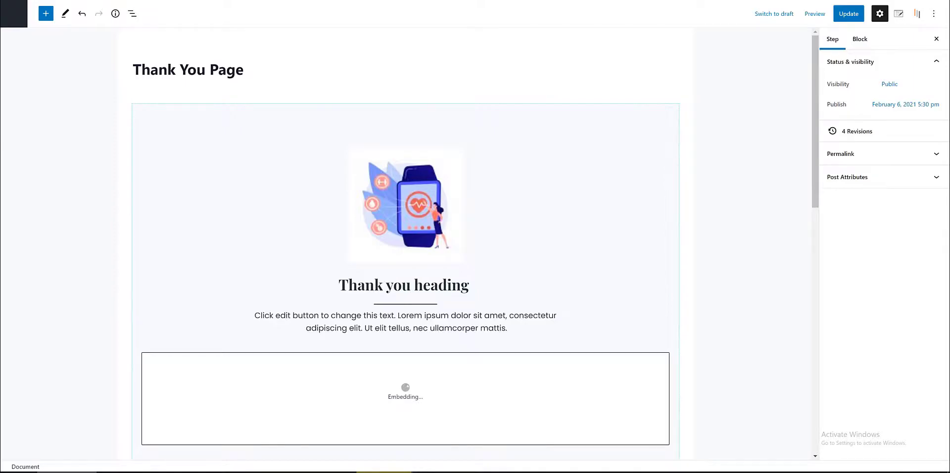
scroll(401, 169, down, 6)
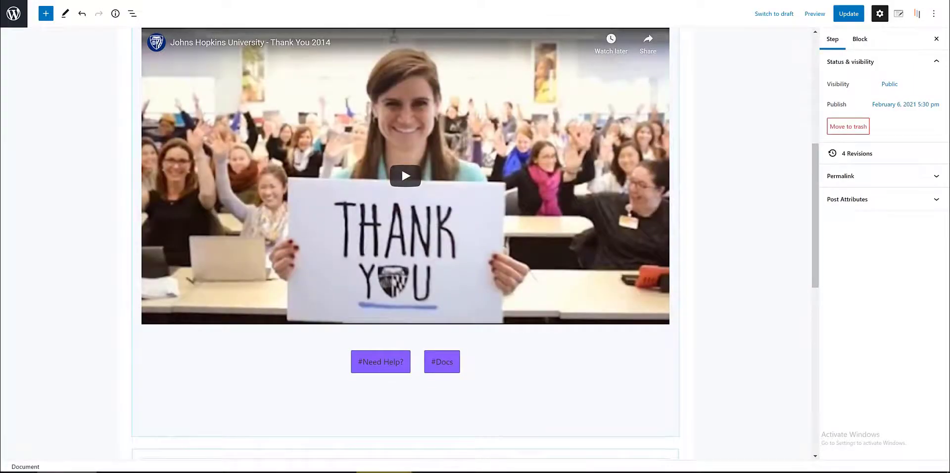
scroll(402, 168, down, 7)
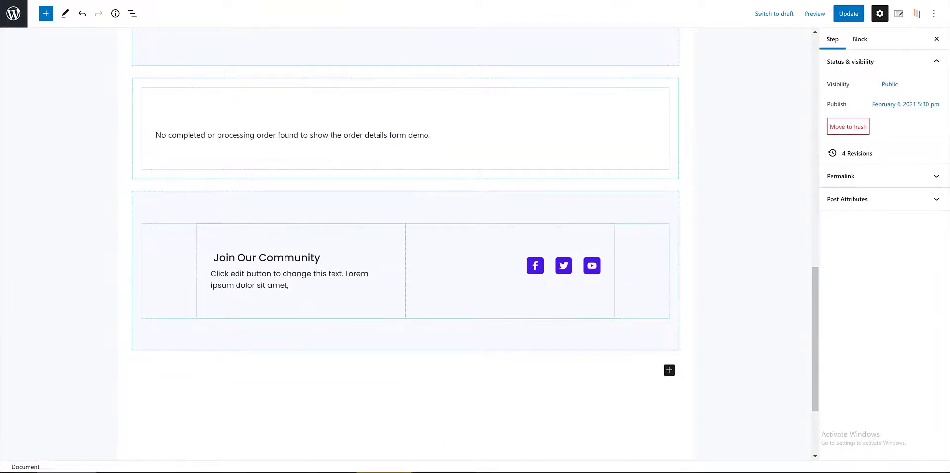
scroll(564, 265, down, 1)
click(563, 219)
click(546, 166)
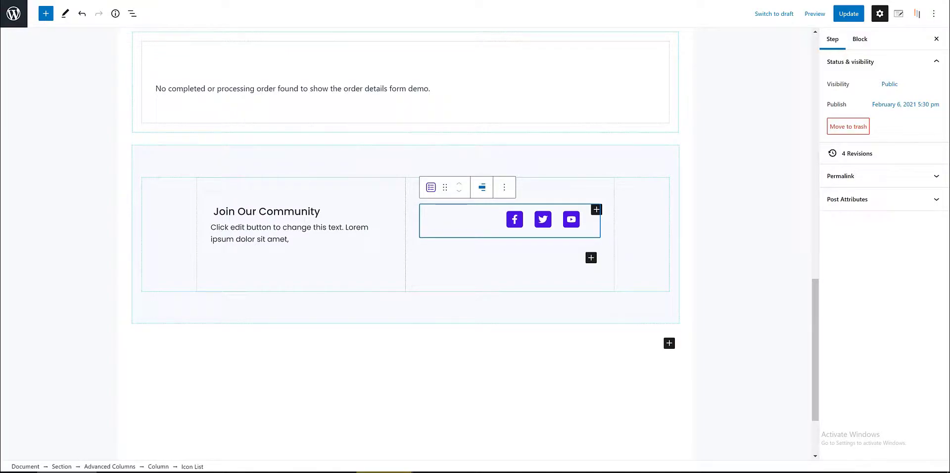
click(482, 187)
key(Down)
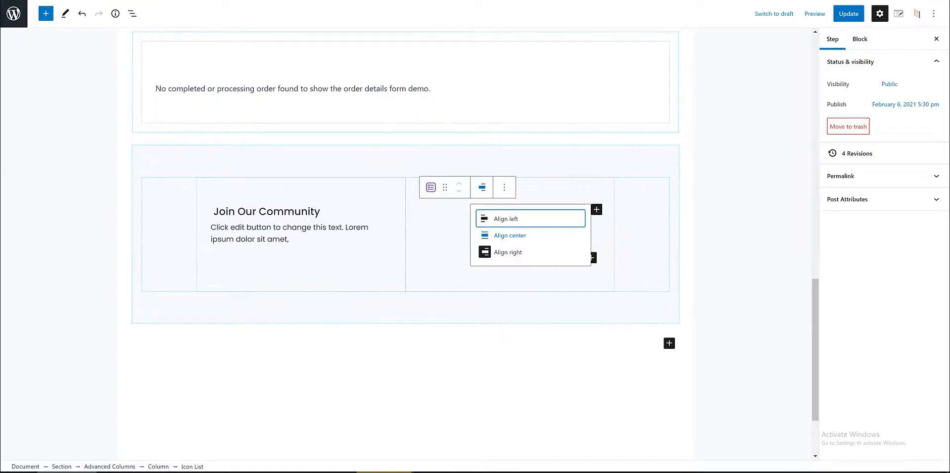
key(Return)
key(ctrl+s)
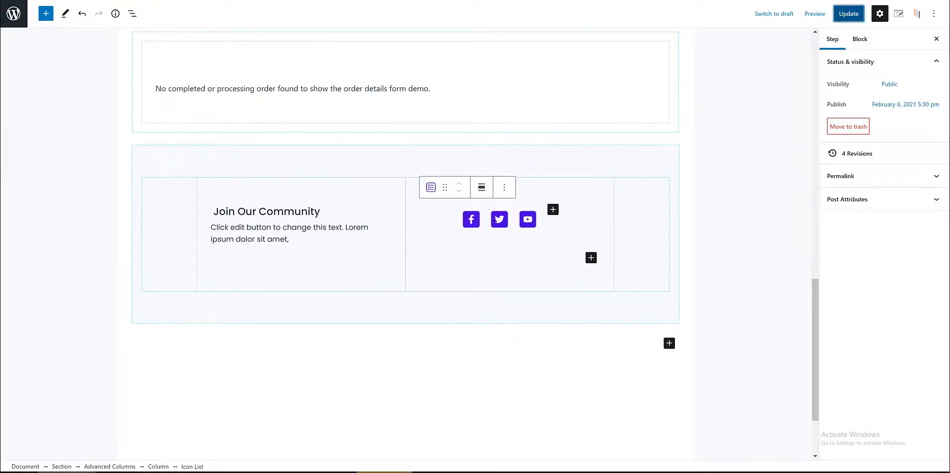
click(13, 13)
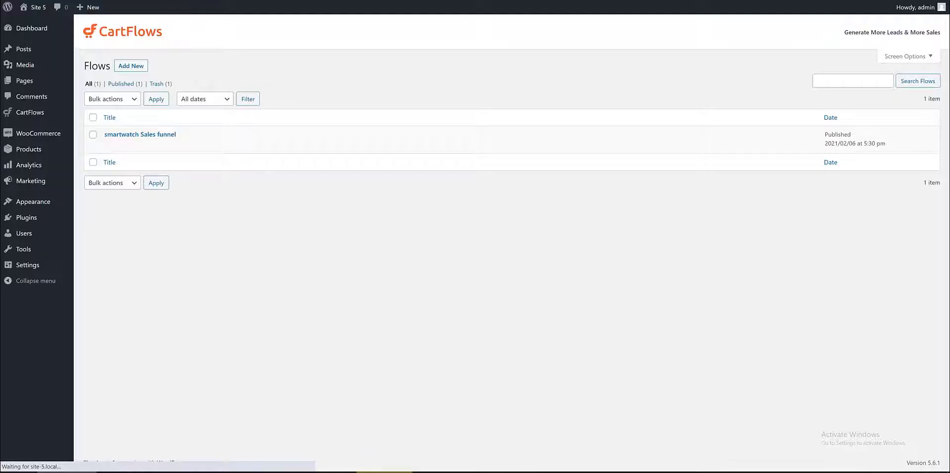
- Inspect the live thank-you page in the iPhone X device preview, checking it from the heading to the Join Our Community icons
mouse_move(89, 7)
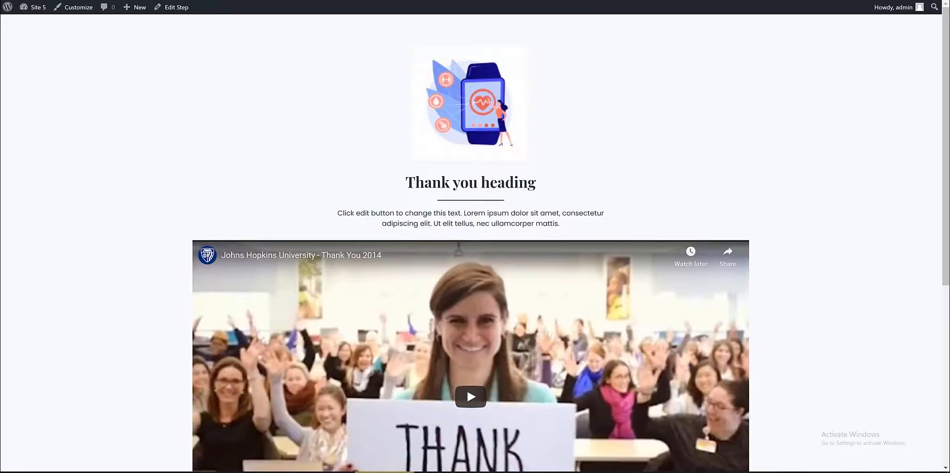
right_click(787, 284)
click(812, 424)
scroll(228, 242, down, 3)
scroll(228, 243, down, 2)
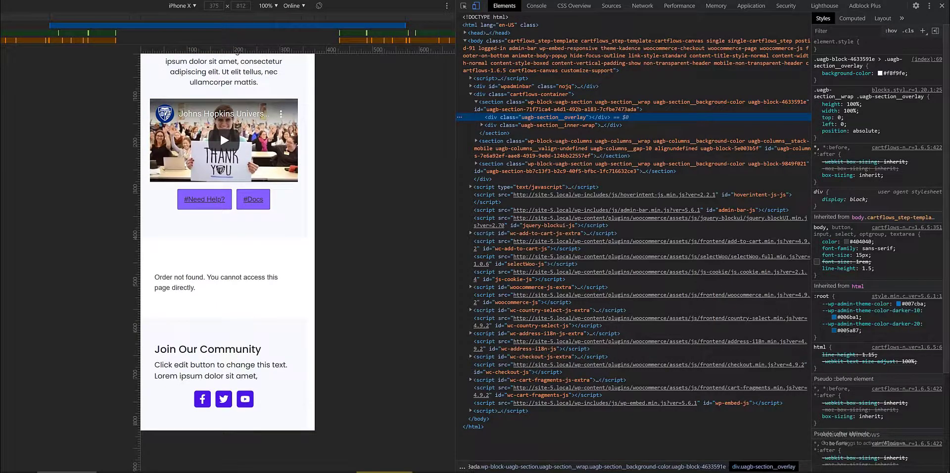
scroll(228, 242, up, 4)
scroll(228, 242, down, 1)
scroll(228, 242, down, 3)
scroll(228, 242, up, 4)
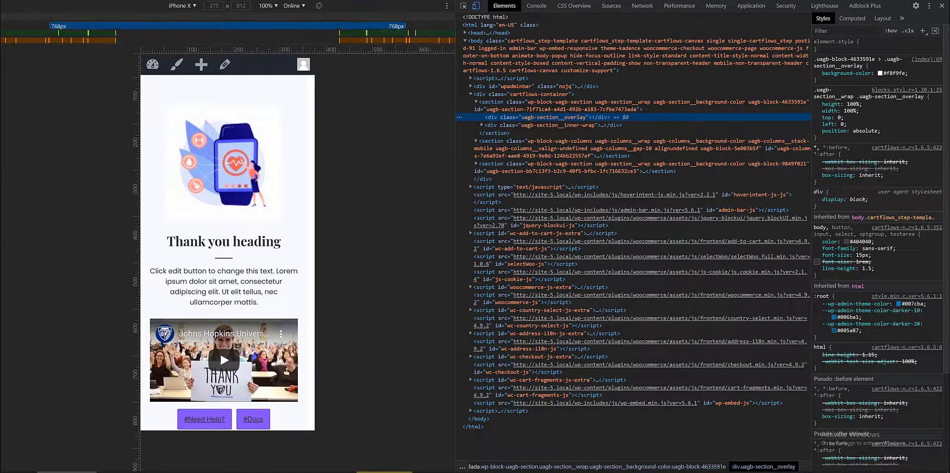
- Switch the thank-you page's device preview to iPad Pro
click(183, 5)
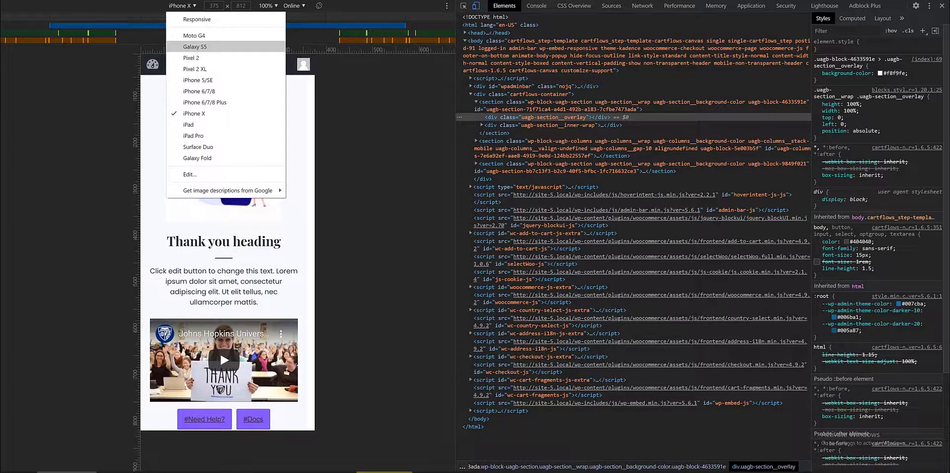
click(193, 135)
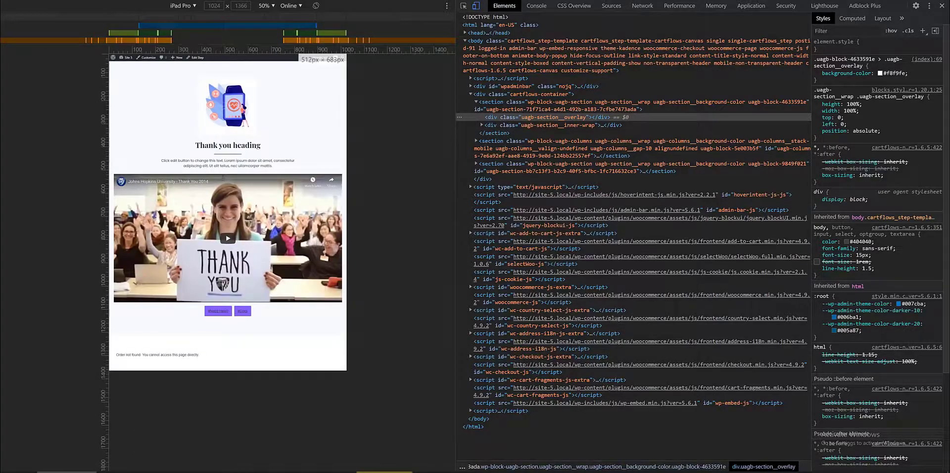